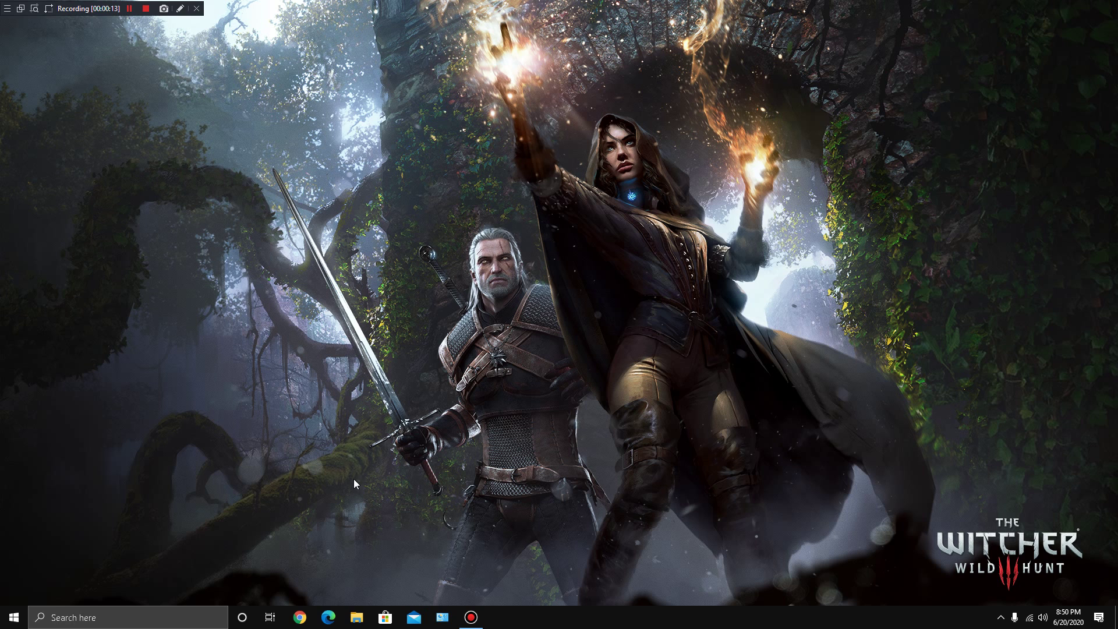
Step: Open the Documents folder in File Explorer and widen the window so file sizes show
{"action": "left_click", "coordinate": [358, 615]}
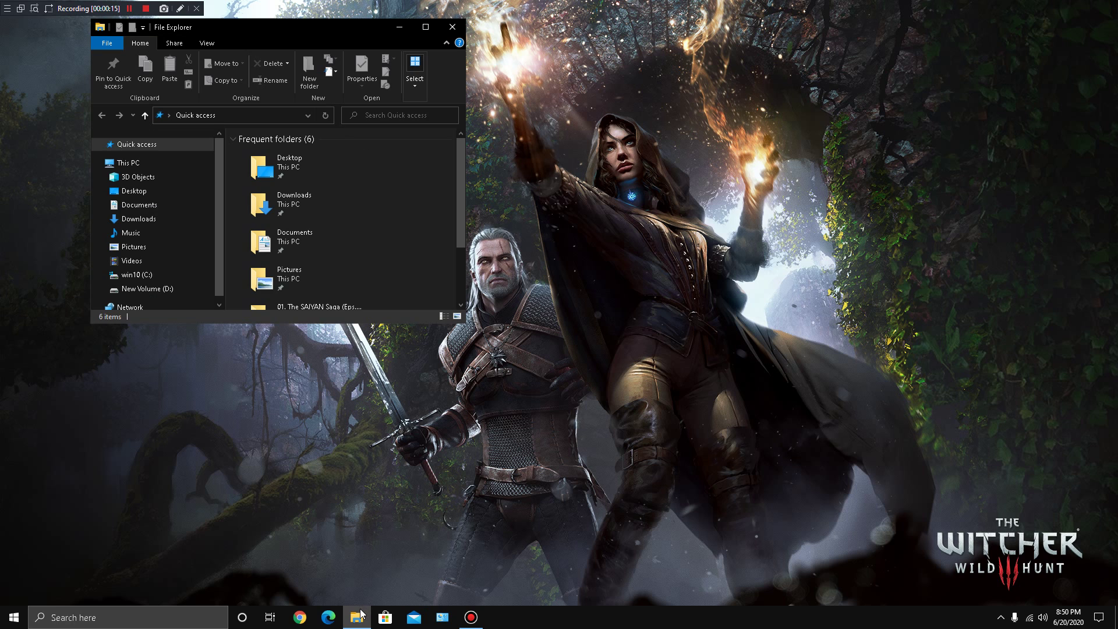
{"action": "left_click_drag", "start_coordinate": [467, 326], "coordinate": [556, 361]}
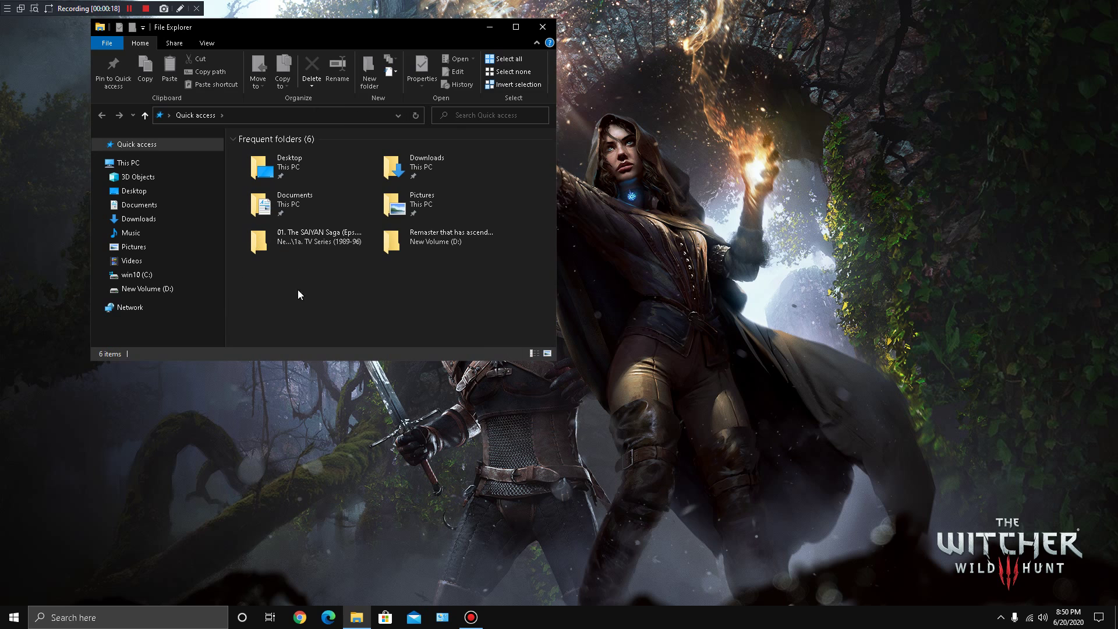
{"action": "left_click", "coordinate": [156, 210]}
{"action": "scroll", "coordinate": [274, 236], "scroll_direction": "down", "scroll_amount": 3}
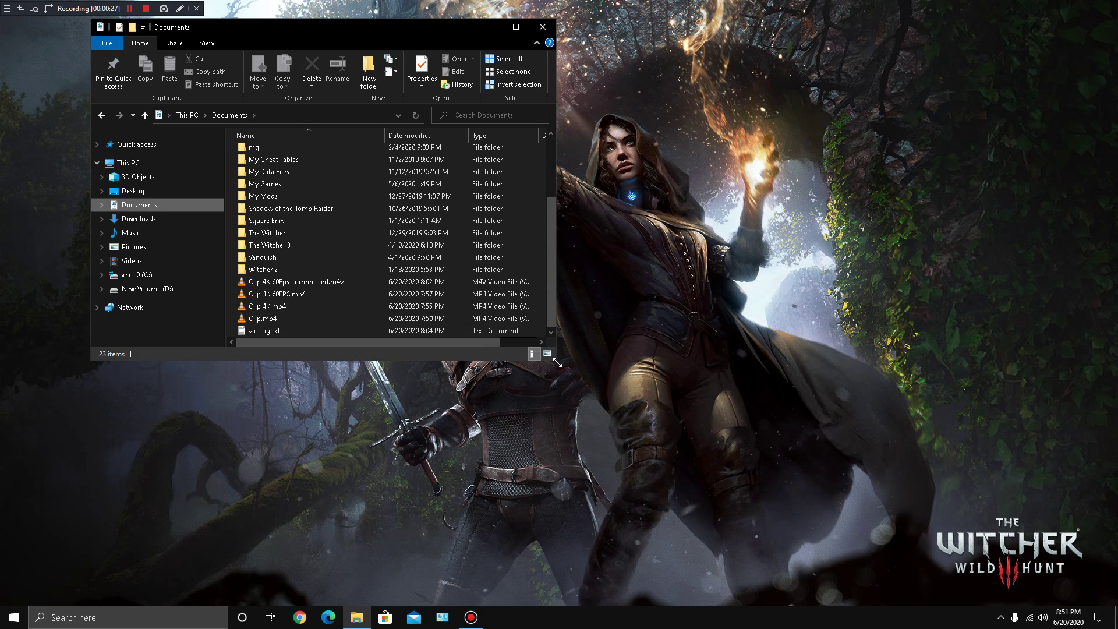
{"action": "left_click_drag", "start_coordinate": [555, 358], "coordinate": [600, 358]}
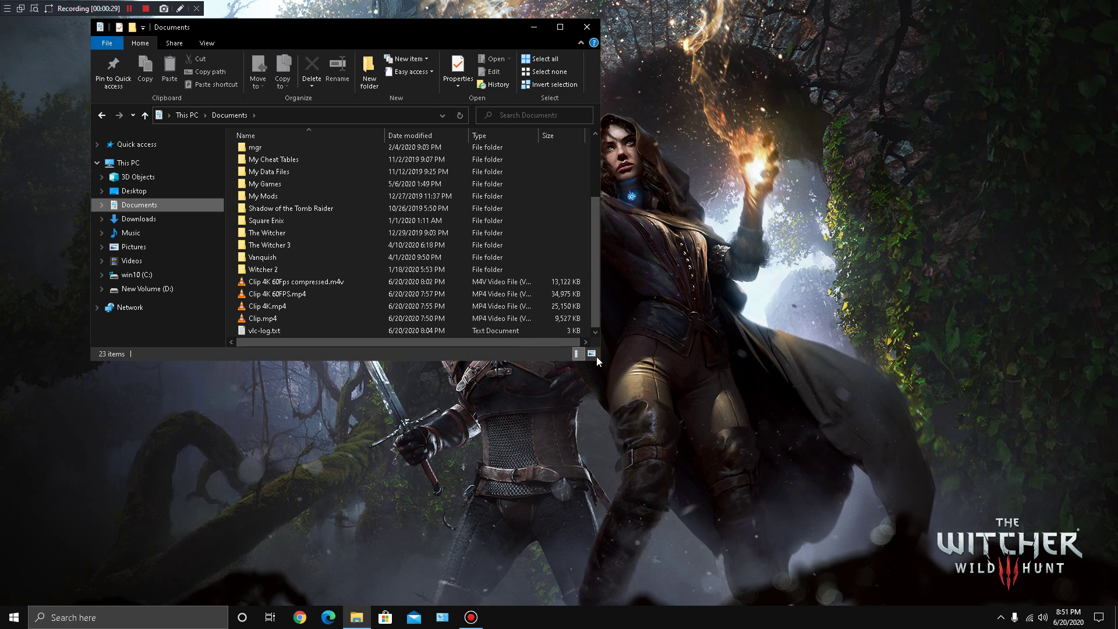
Step: Enlarge the Documents window to list more files and move it to the screen's right side
{"action": "double_click", "coordinate": [273, 320]}
{"action": "scroll", "coordinate": [271, 298], "scroll_direction": "down", "scroll_amount": 3}
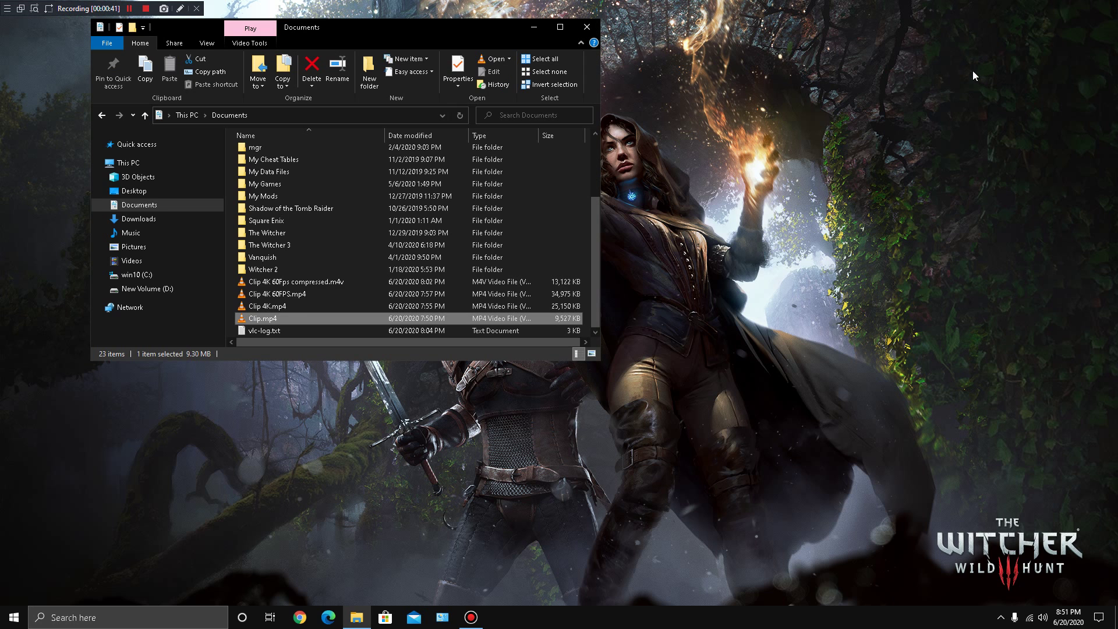
{"action": "left_click_drag", "start_coordinate": [600, 360], "coordinate": [710, 400]}
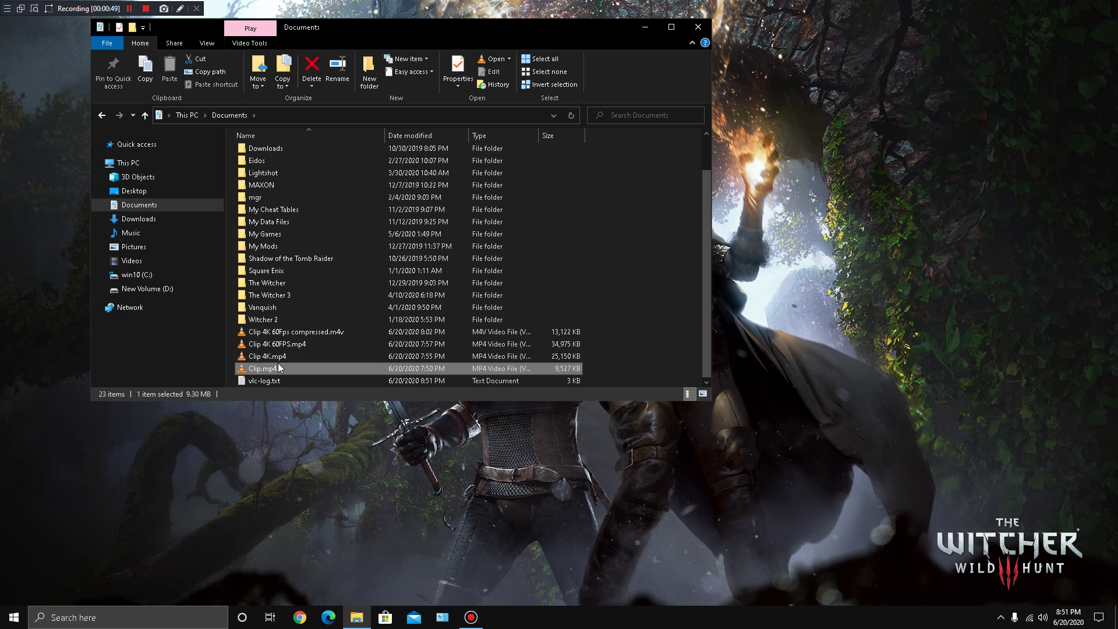
{"action": "left_click_drag", "start_coordinate": [461, 32], "coordinate": [861, 22]}
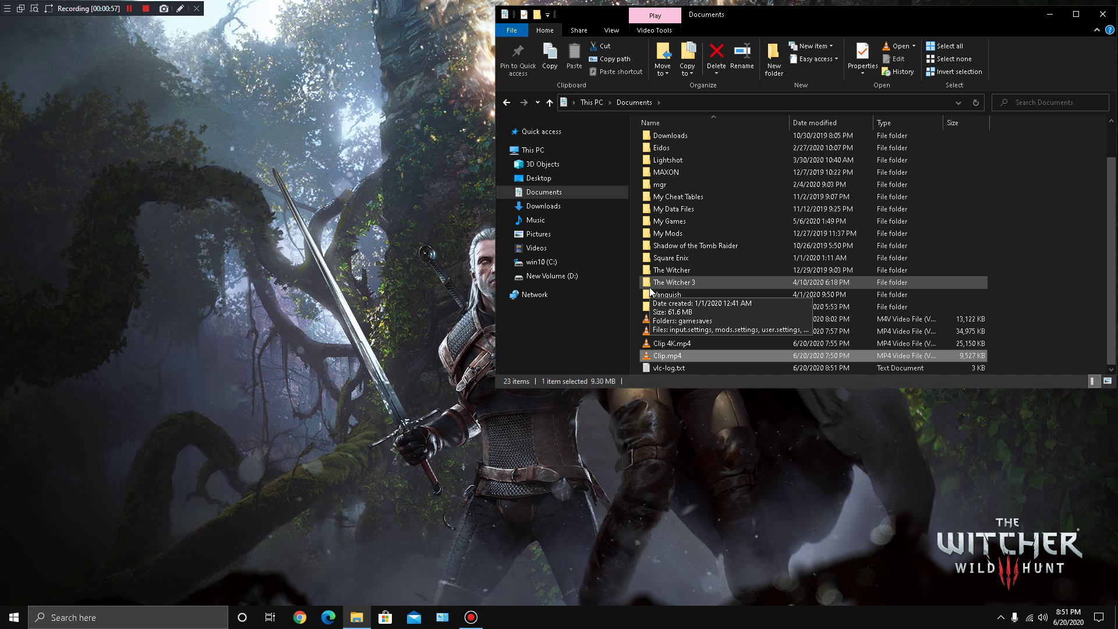
Step: Compare the sizes of Clip 4K.mp4 and Clip.mp4 by selecting each in turn
{"action": "left_click", "coordinate": [663, 345]}
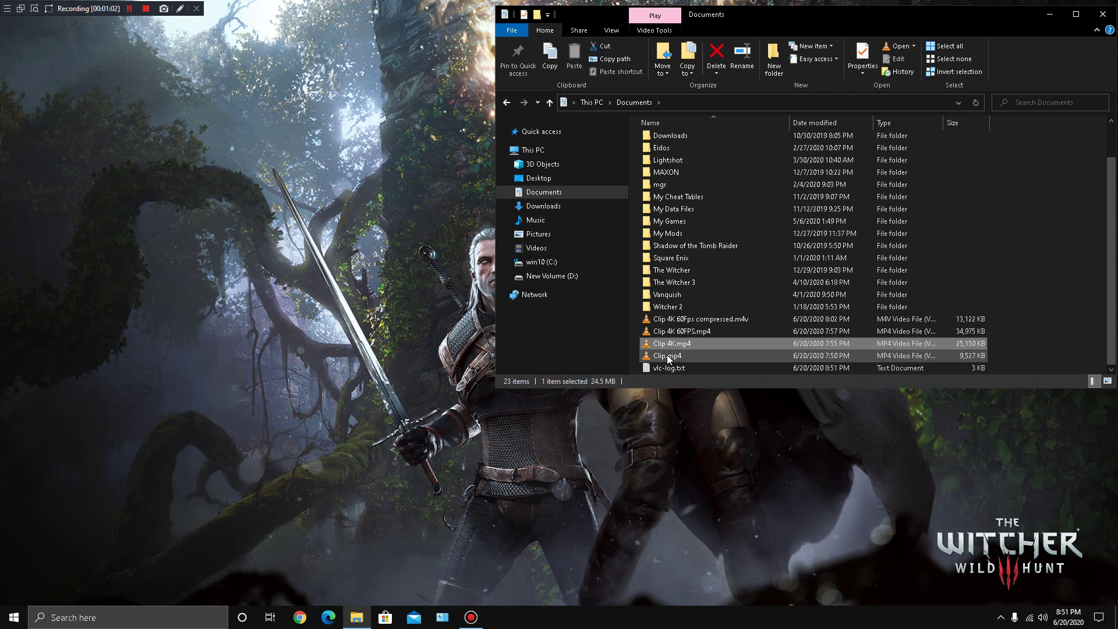
{"action": "left_click", "coordinate": [667, 355]}
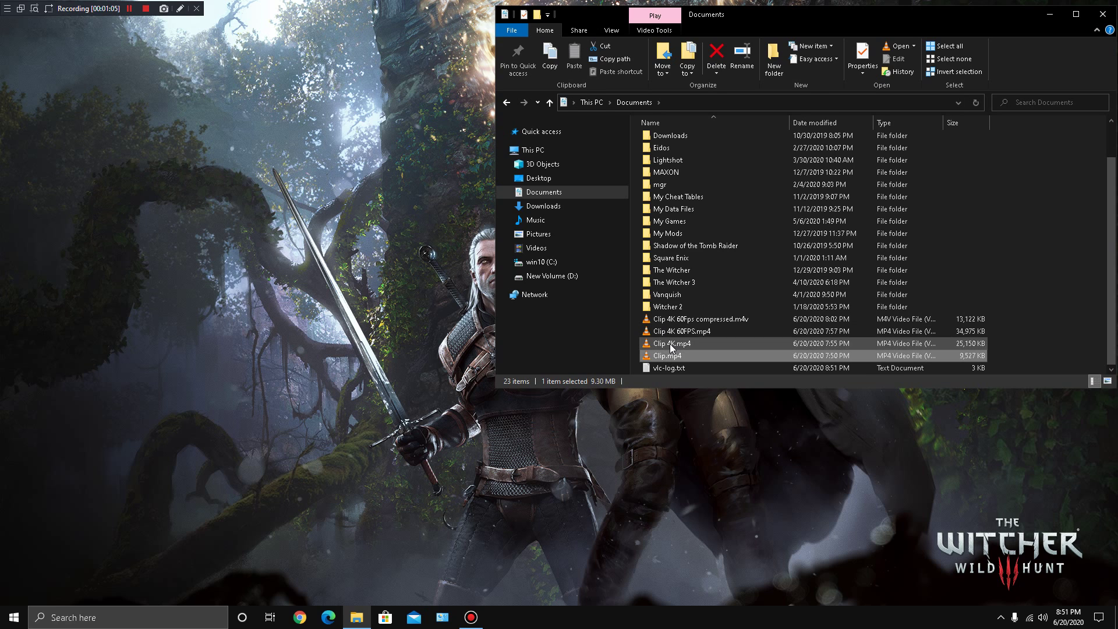
{"action": "left_click", "coordinate": [670, 344]}
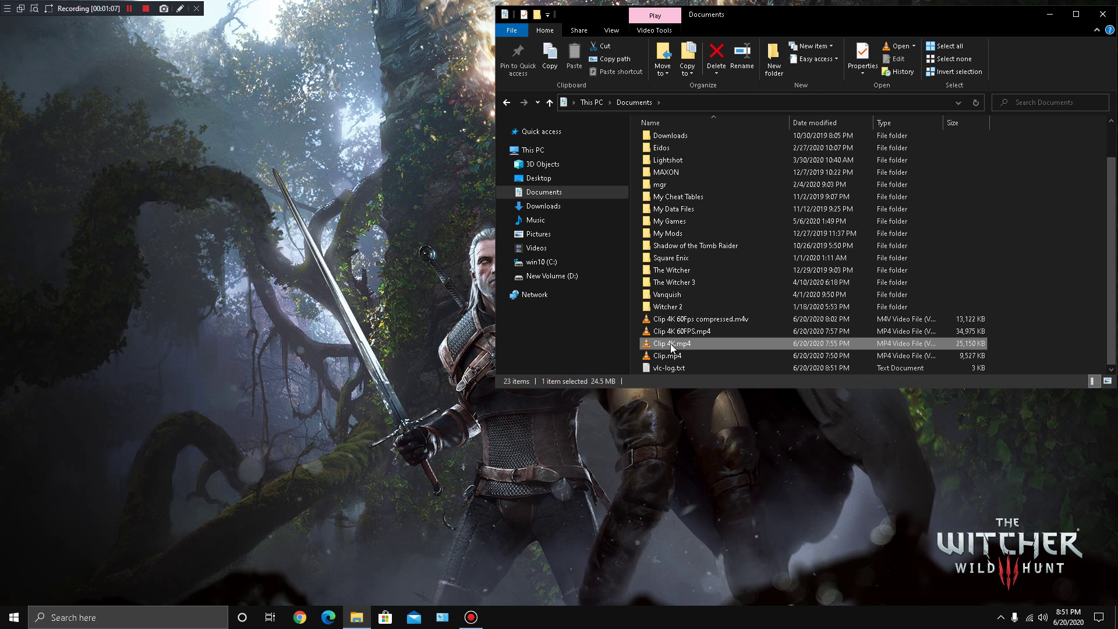
{"action": "left_click", "coordinate": [670, 355]}
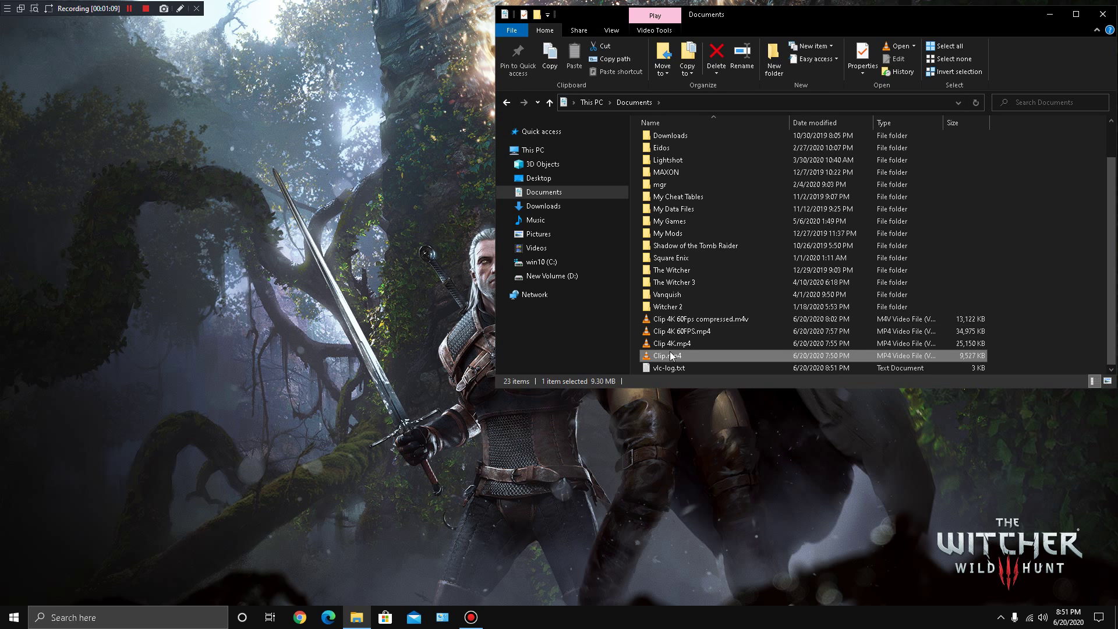
Step: Play Clip.mp4 in VLC with the volume scrolled down to 0%
{"action": "double_click", "coordinate": [669, 355]}
{"action": "left_click", "coordinate": [1052, 298]}
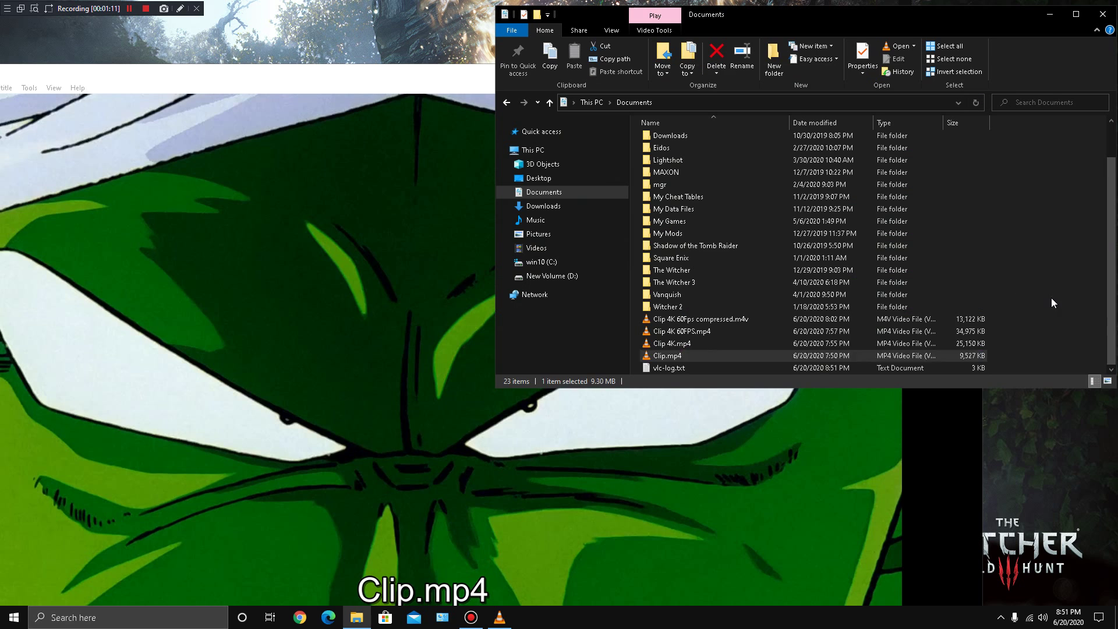
{"action": "right_click", "coordinate": [712, 341]}
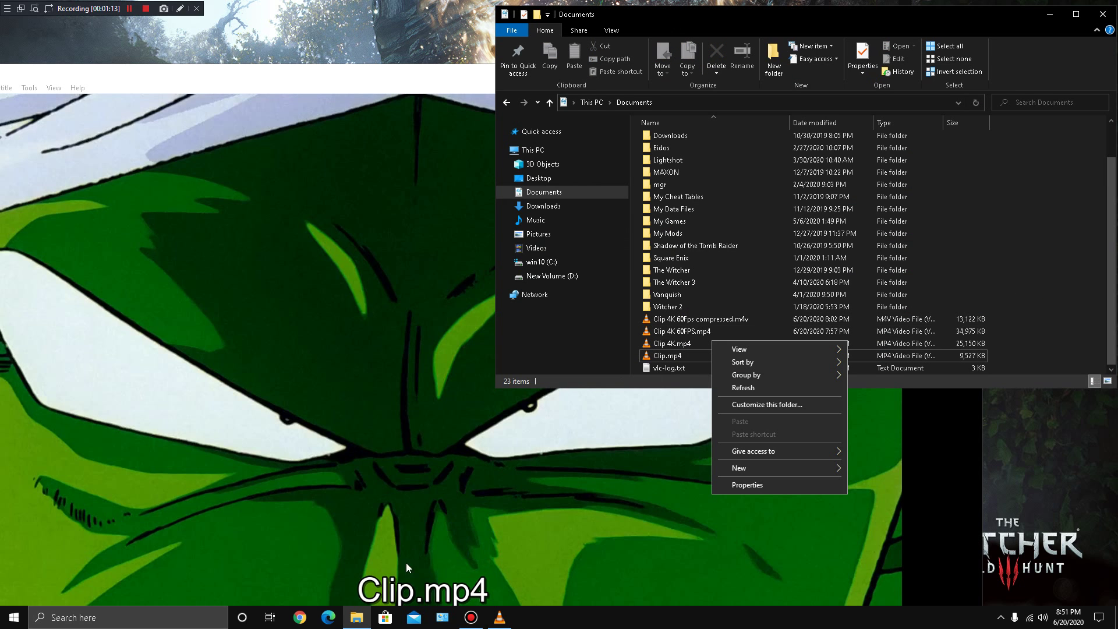
{"action": "left_click", "coordinate": [498, 407]}
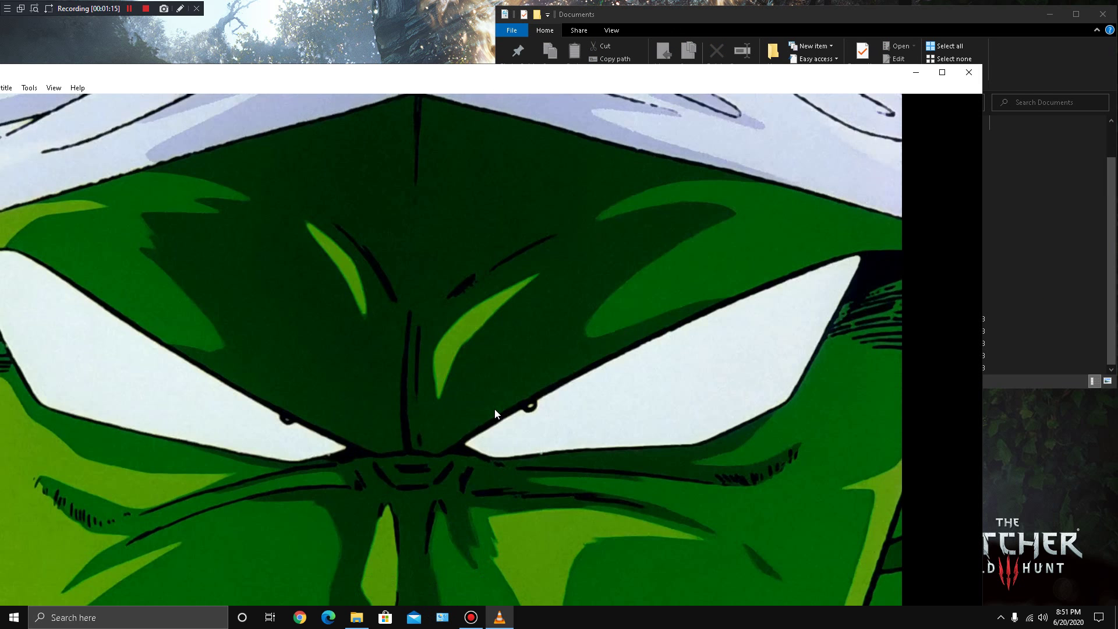
{"action": "scroll", "coordinate": [638, 324], "scroll_direction": "down", "scroll_amount": 2}
{"action": "scroll", "coordinate": [874, 247], "scroll_direction": "up", "scroll_amount": 1}
{"action": "scroll", "coordinate": [873, 247], "scroll_direction": "down", "scroll_amount": 1}
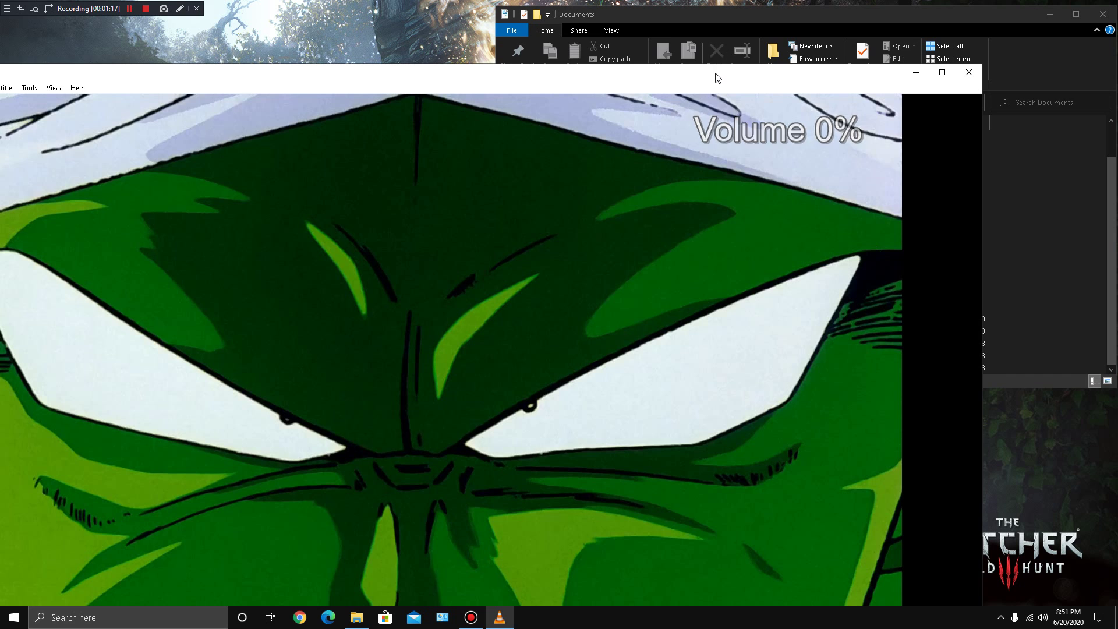
{"action": "left_click_drag", "start_coordinate": [716, 75], "coordinate": [732, 38]}
{"action": "left_click", "coordinate": [1073, 304]}
Step: Play Clip 4K.mp4 full screen in VLC
{"action": "double_click", "coordinate": [739, 346]}
{"action": "left_click", "coordinate": [416, 349]}
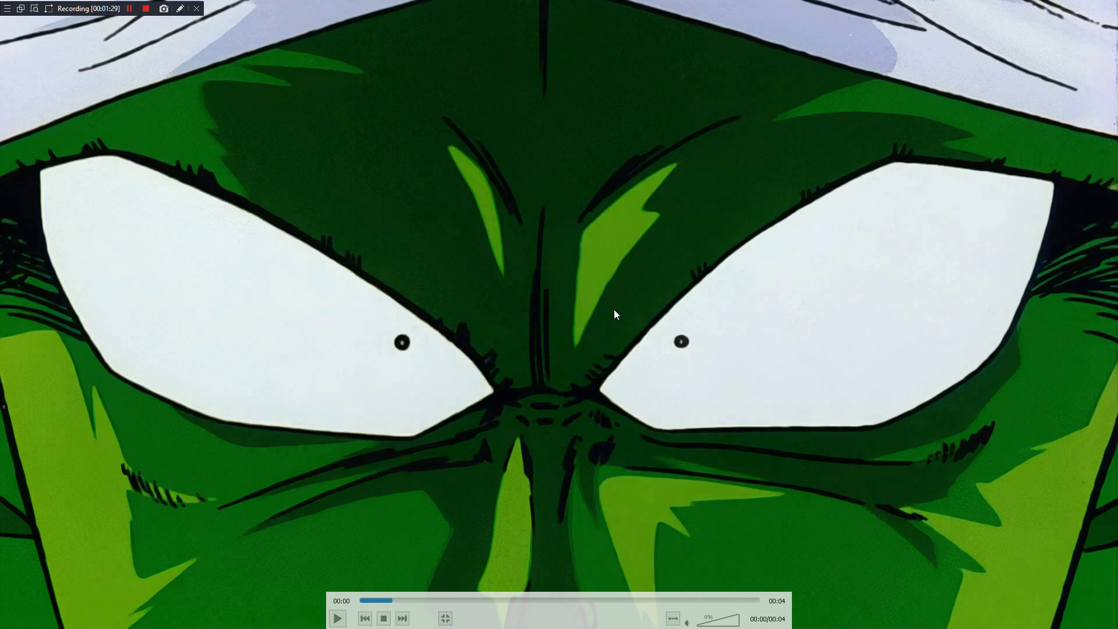
{"action": "mouse_move", "coordinate": [603, 356]}
Step: Close VLC and launch Topaz Video Enhance AI through a 'topaz' Start search
{"action": "double_click", "coordinate": [621, 315]}
{"action": "left_click", "coordinate": [987, 32]}
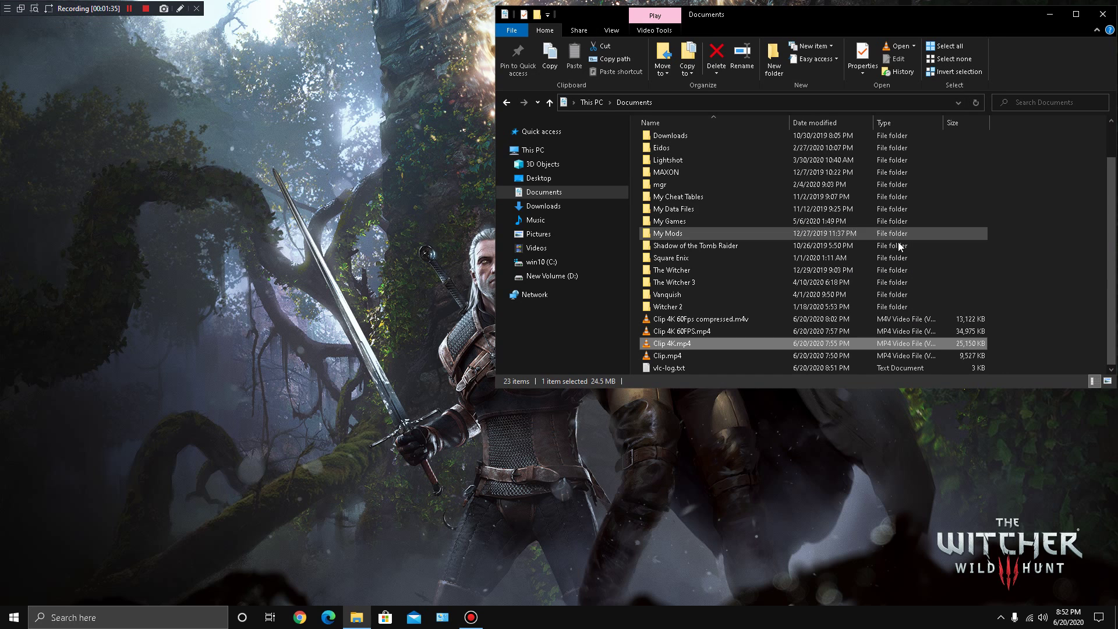
{"action": "key", "text": "super"}
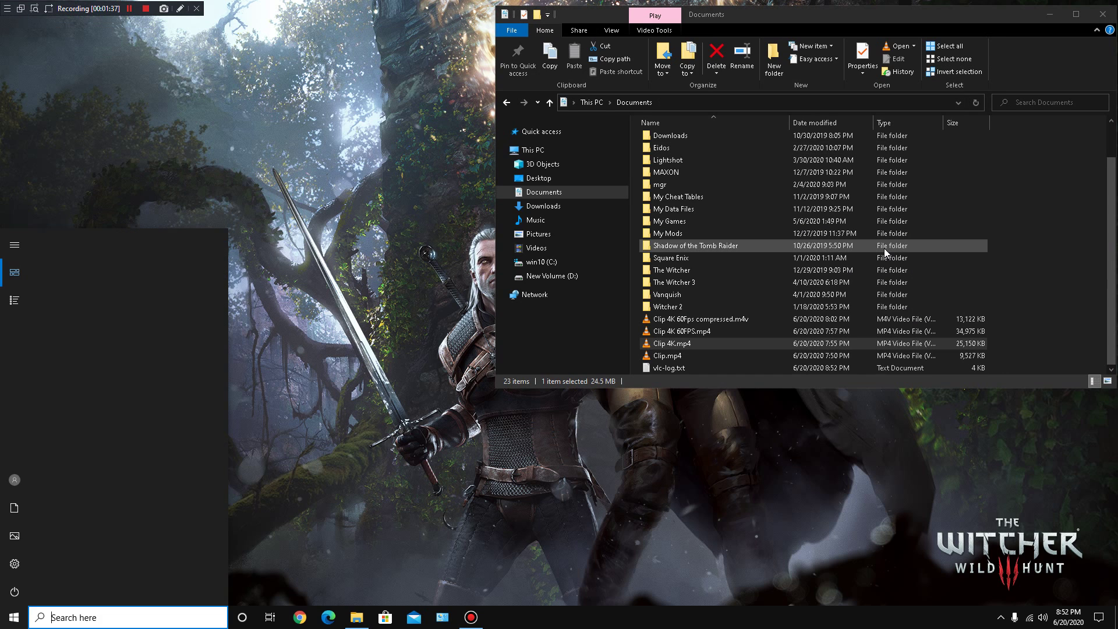
{"action": "type", "text": "topaz"}
{"action": "key", "text": "Return"}
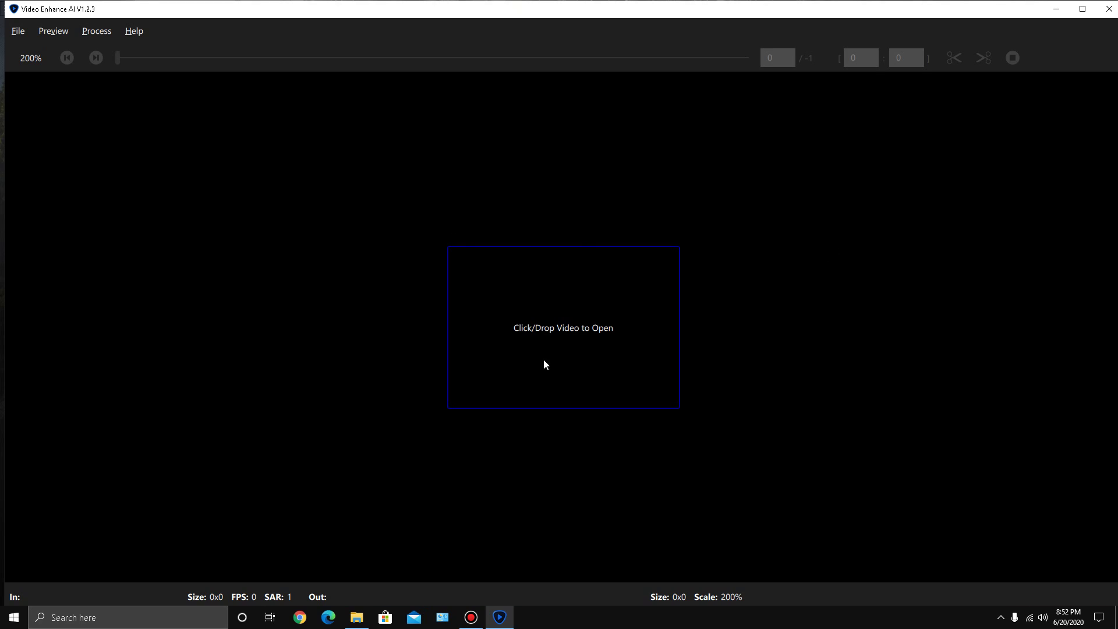
Step: Drag Clip.mp4 from the Documents folder into the Video Enhance AI workspace
{"action": "left_click", "coordinate": [356, 617]}
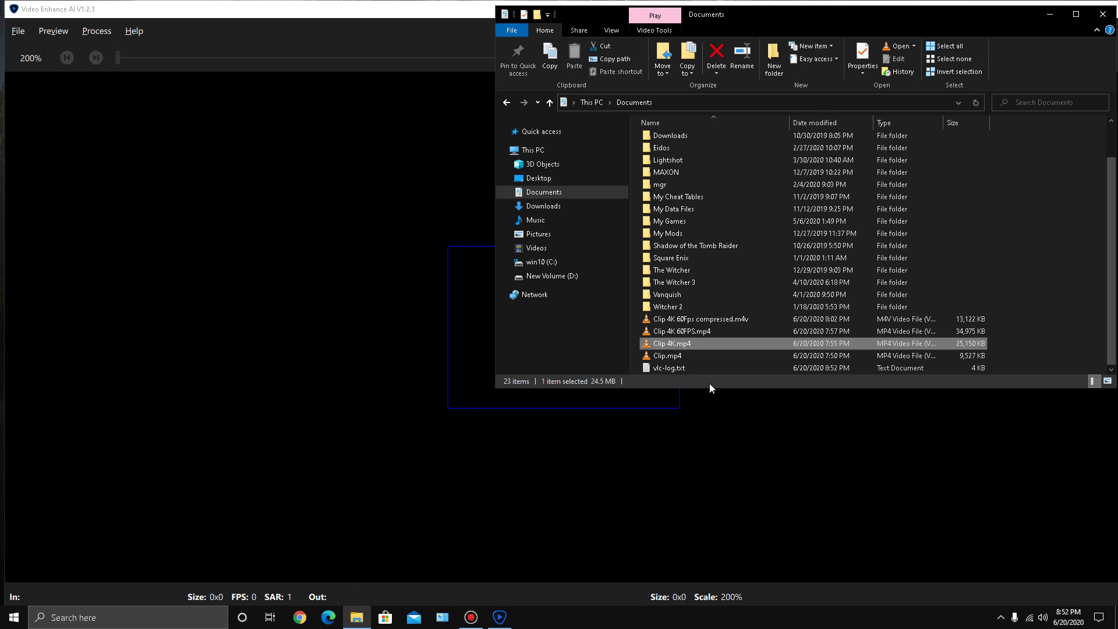
{"action": "left_click", "coordinate": [675, 356]}
{"action": "left_click_drag", "start_coordinate": [674, 356], "coordinate": [428, 348]}
Step: Set the output size preset to 4KUHD (3840x2160)
{"action": "left_click", "coordinate": [372, 434]}
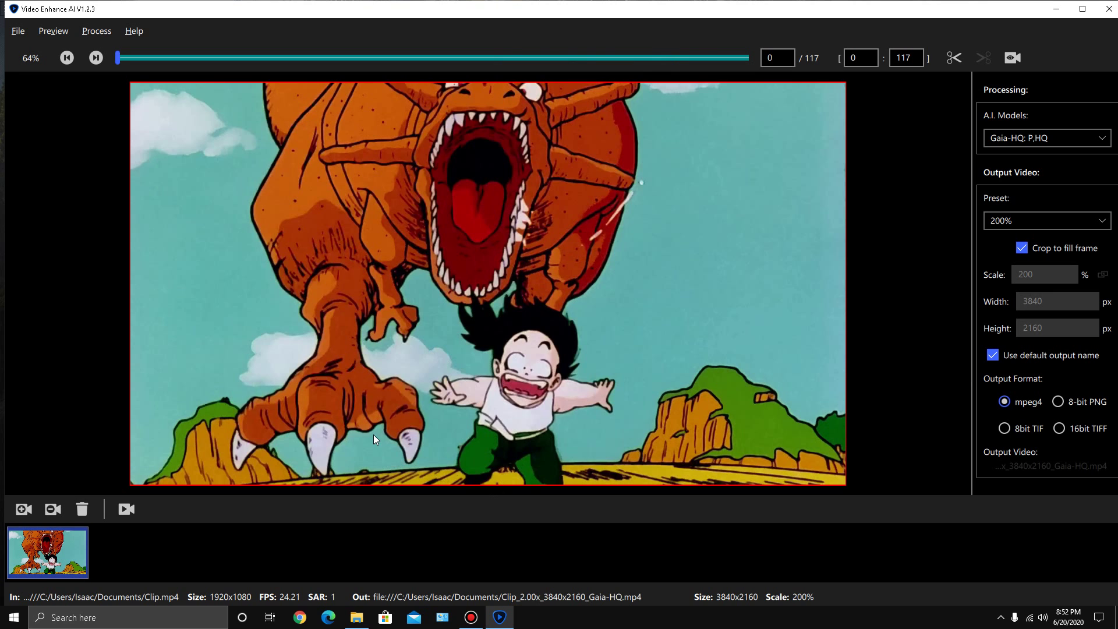
{"action": "left_click", "coordinate": [1044, 221]}
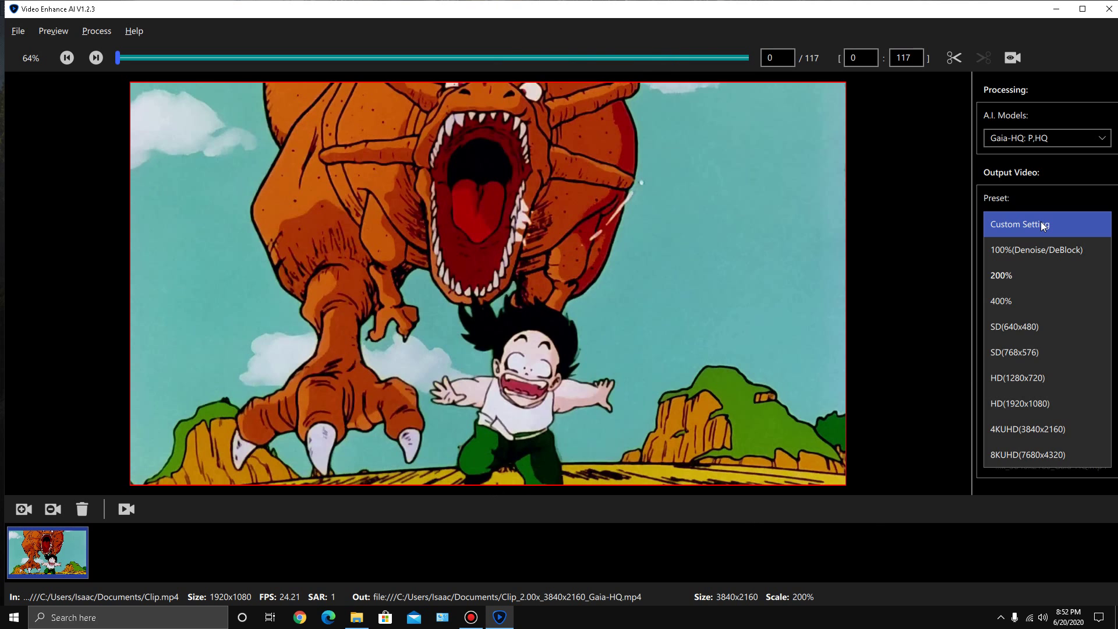
{"action": "left_click", "coordinate": [1000, 275]}
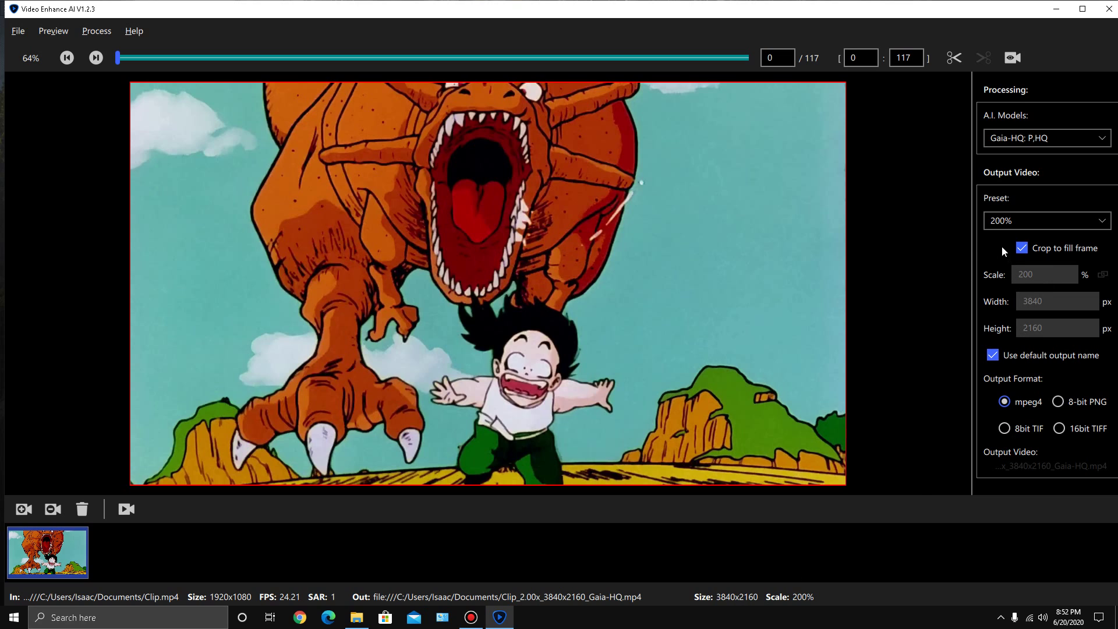
{"action": "left_click", "coordinate": [1025, 221]}
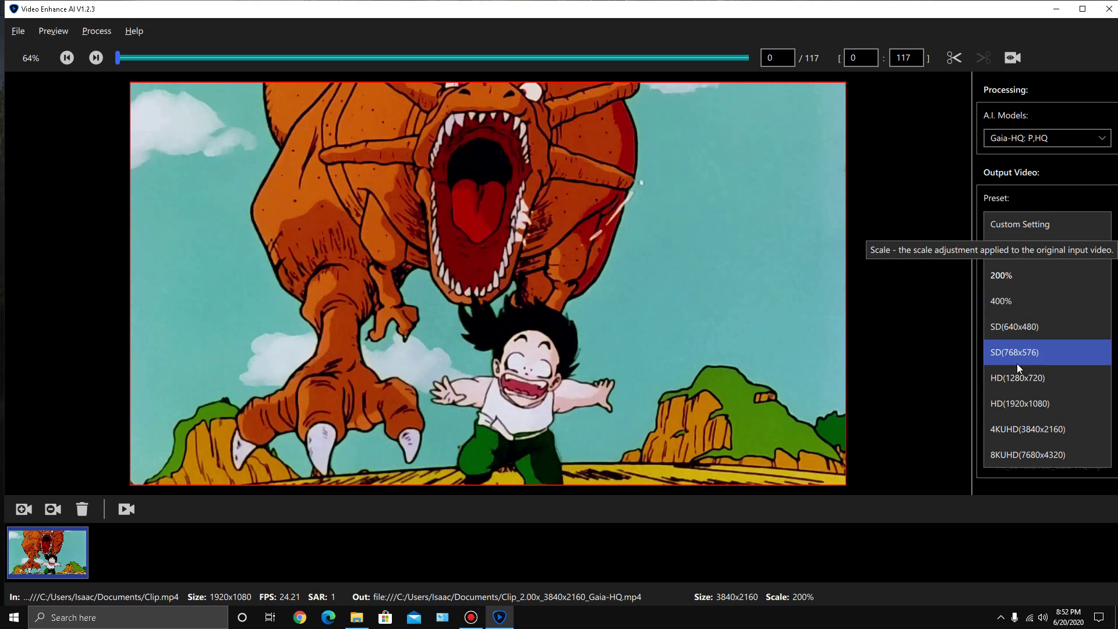
{"action": "left_click", "coordinate": [997, 436]}
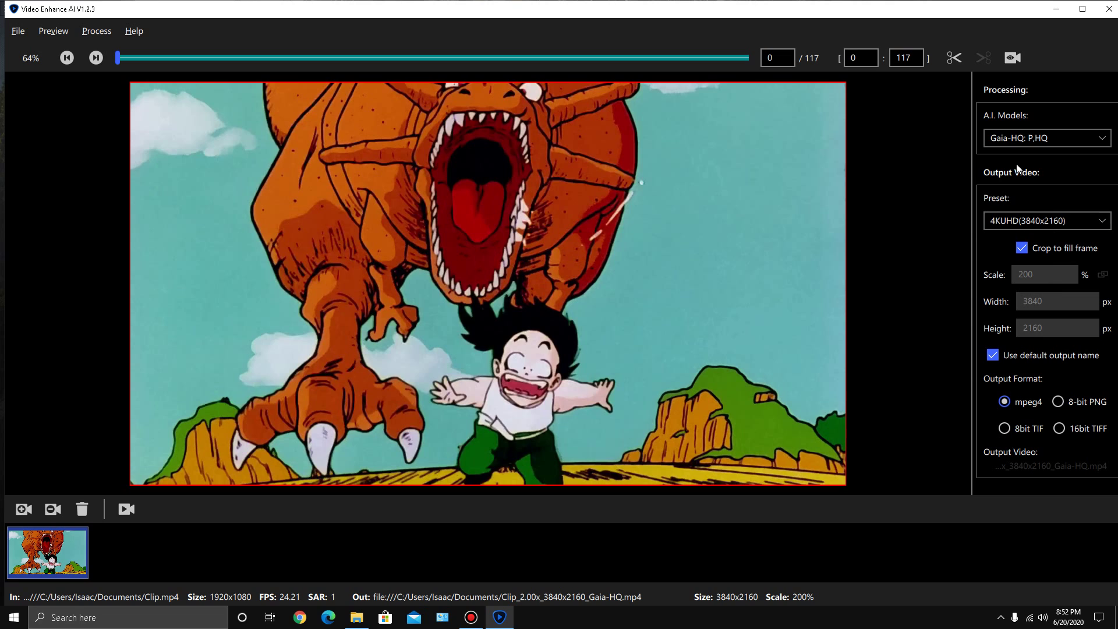
Step: Keep Gaia-HQ as the AI upscaling model
{"action": "left_click", "coordinate": [1025, 140]}
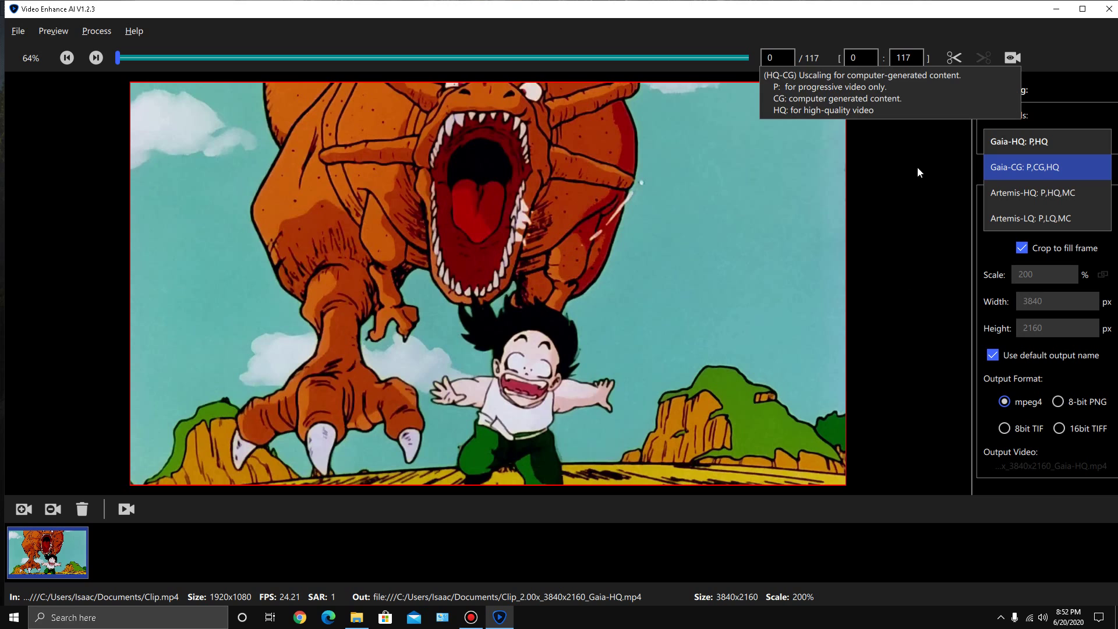
{"action": "left_click", "coordinate": [1016, 147]}
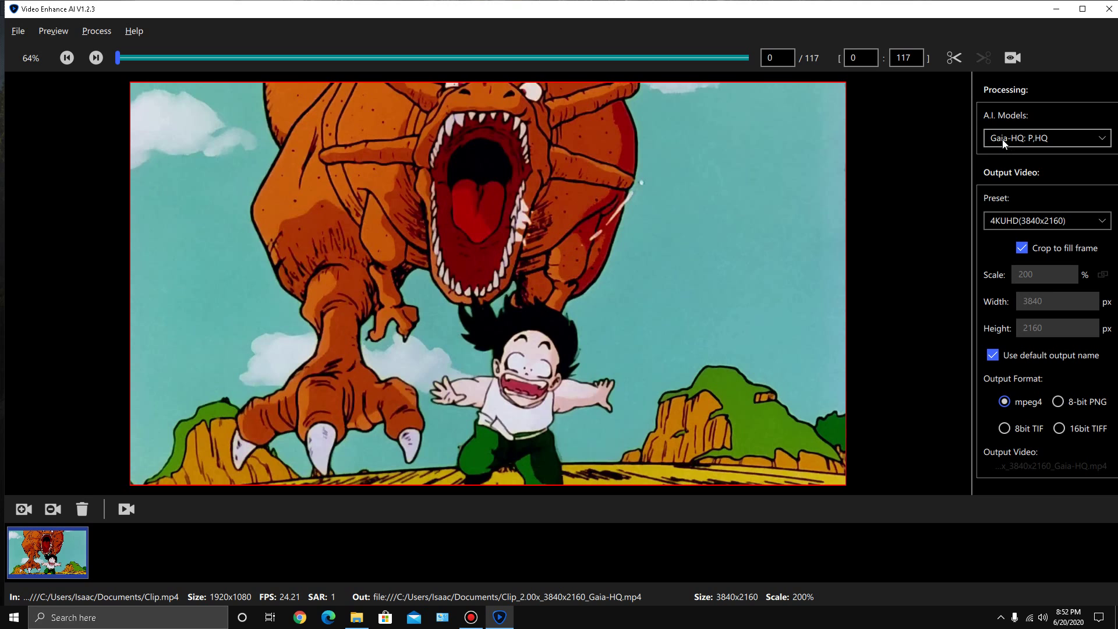
{"action": "left_click", "coordinate": [1004, 144]}
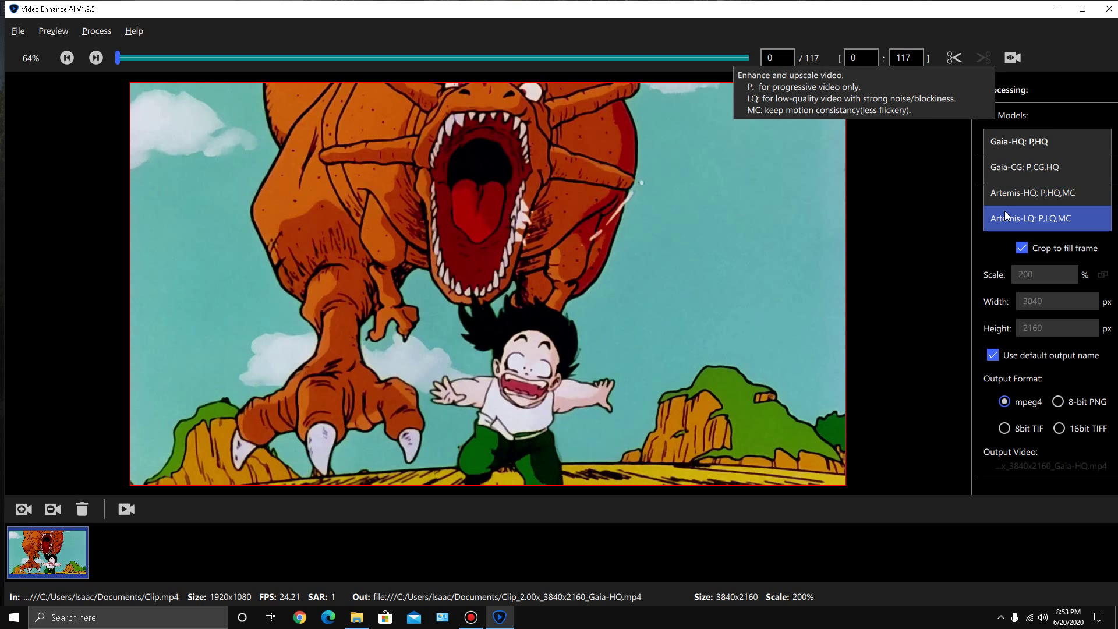
{"action": "left_click", "coordinate": [950, 259]}
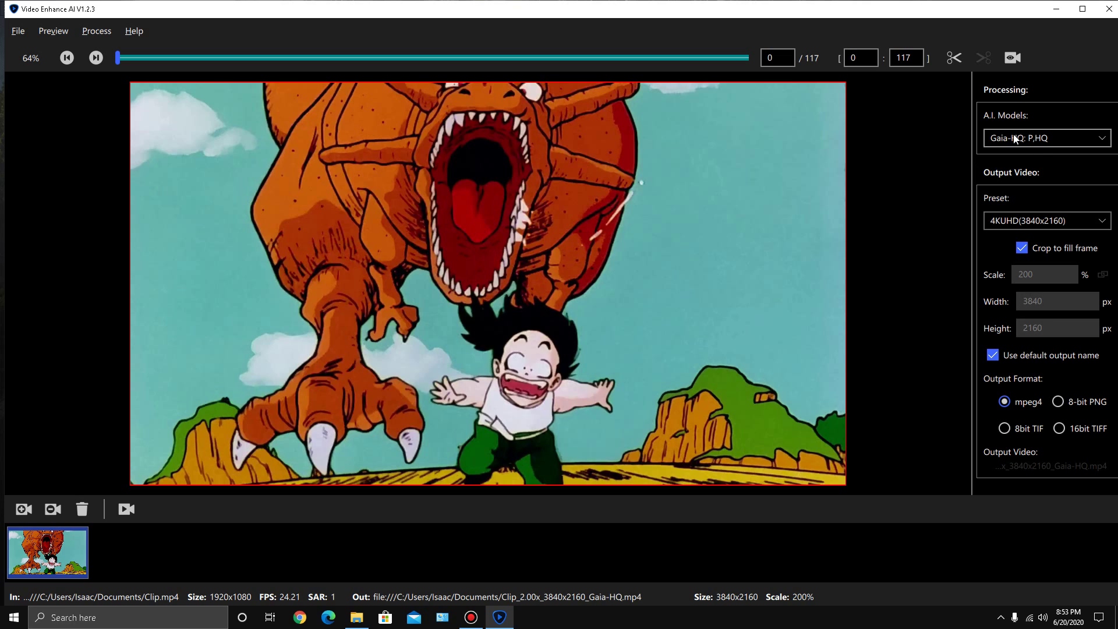
{"action": "left_click", "coordinate": [1013, 223]}
Step: Confirm the 4KUHD (3840x2160) preset and show the Process menu with Keep Audio and GeForce GPU
{"action": "left_click", "coordinate": [1028, 429]}
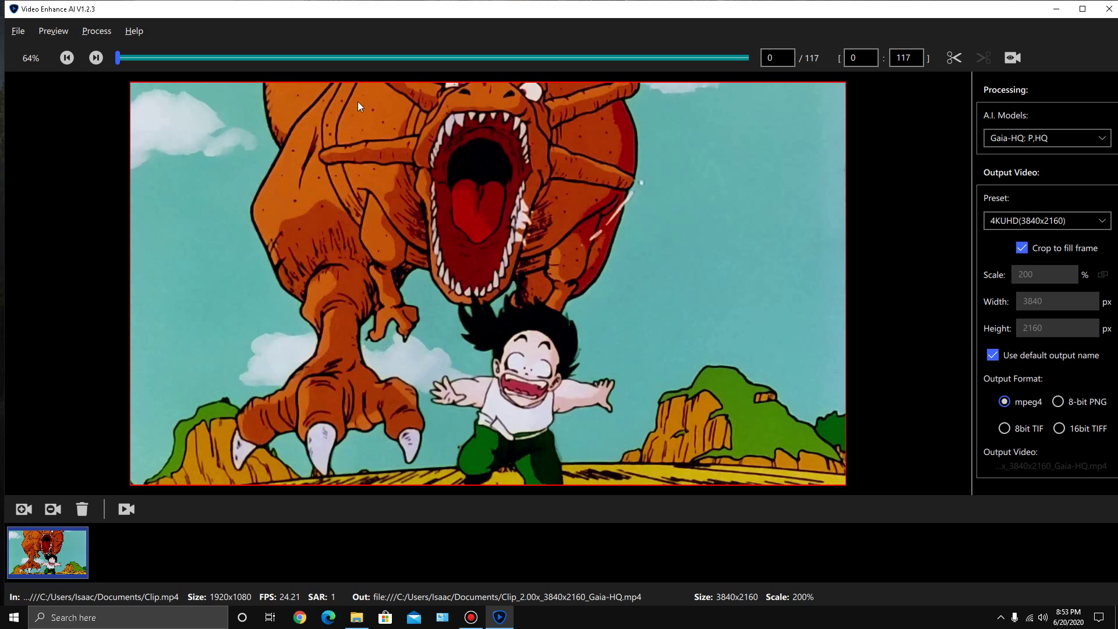
{"action": "left_click", "coordinate": [97, 31]}
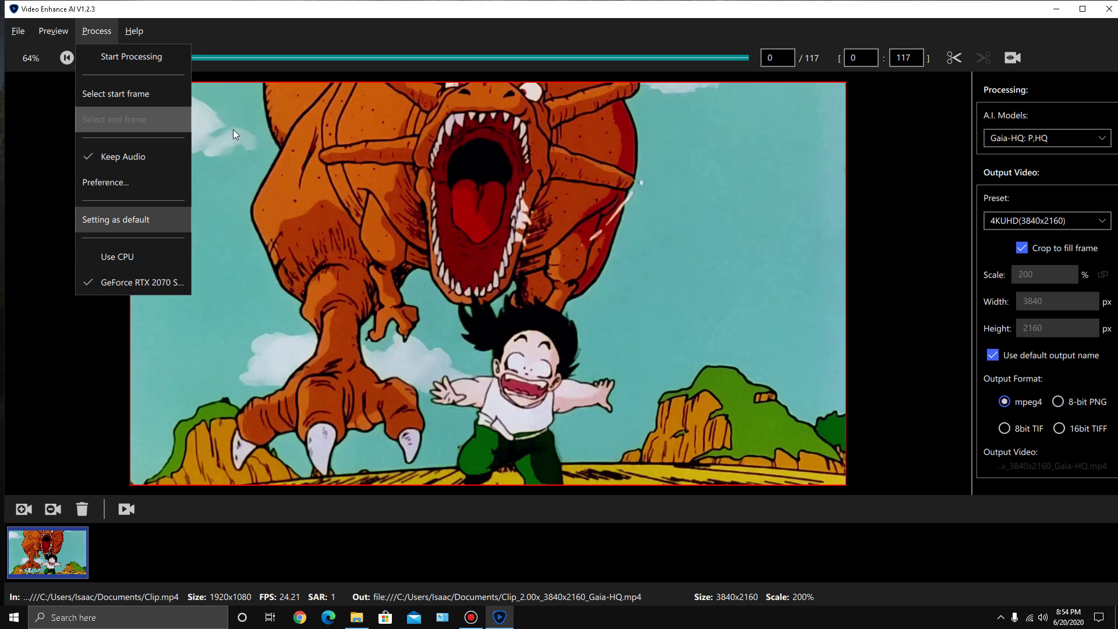
Step: Close the Process menu and scrub the preview to frame 25, the green face close-up
{"action": "left_click", "coordinate": [243, 34]}
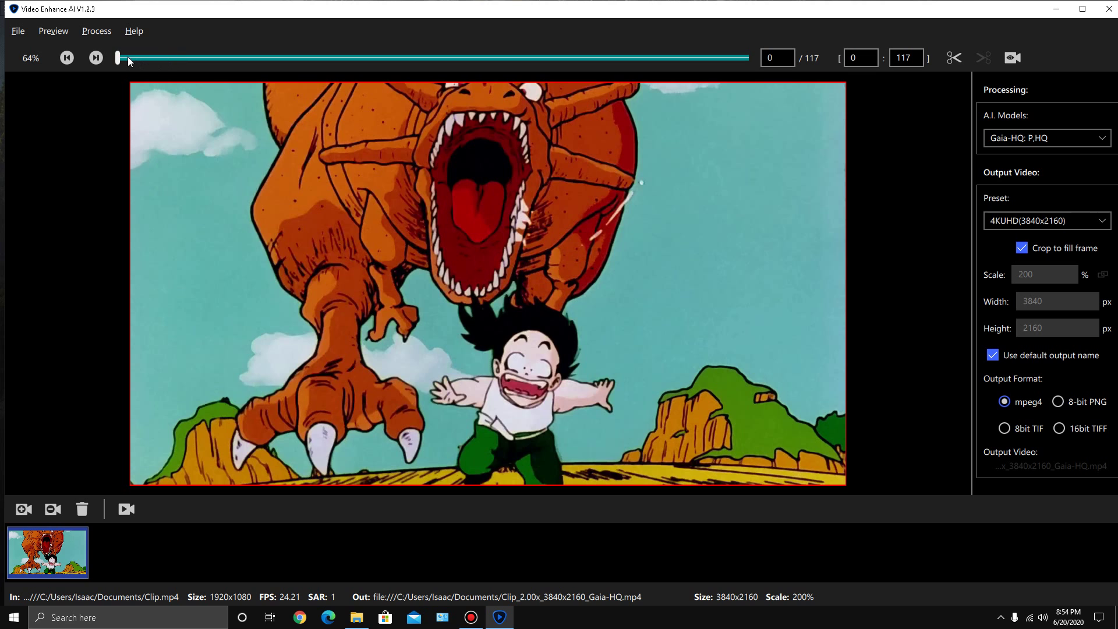
{"action": "left_click_drag", "start_coordinate": [120, 57], "coordinate": [253, 56]}
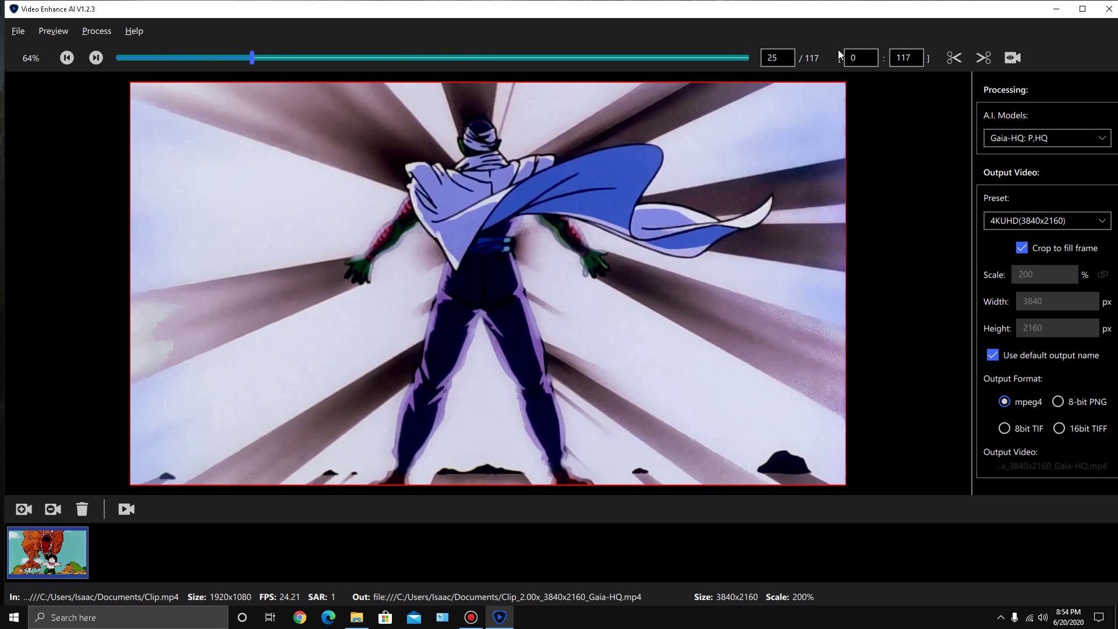
Step: Quit Video Enhance AI, confirming with OK, then relaunch it empty via a 'topaz' search
{"action": "left_click", "coordinate": [1108, 9]}
{"action": "left_click", "coordinate": [613, 337]}
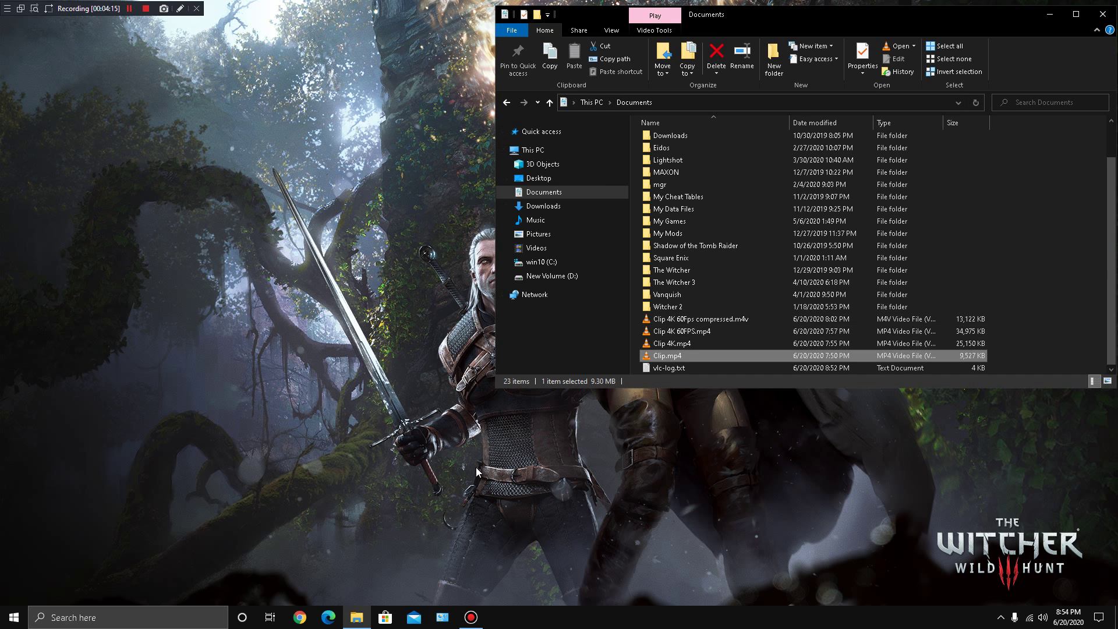
{"action": "key", "text": "super"}
{"action": "type", "text": "topaz"}
{"action": "key", "text": "Return"}
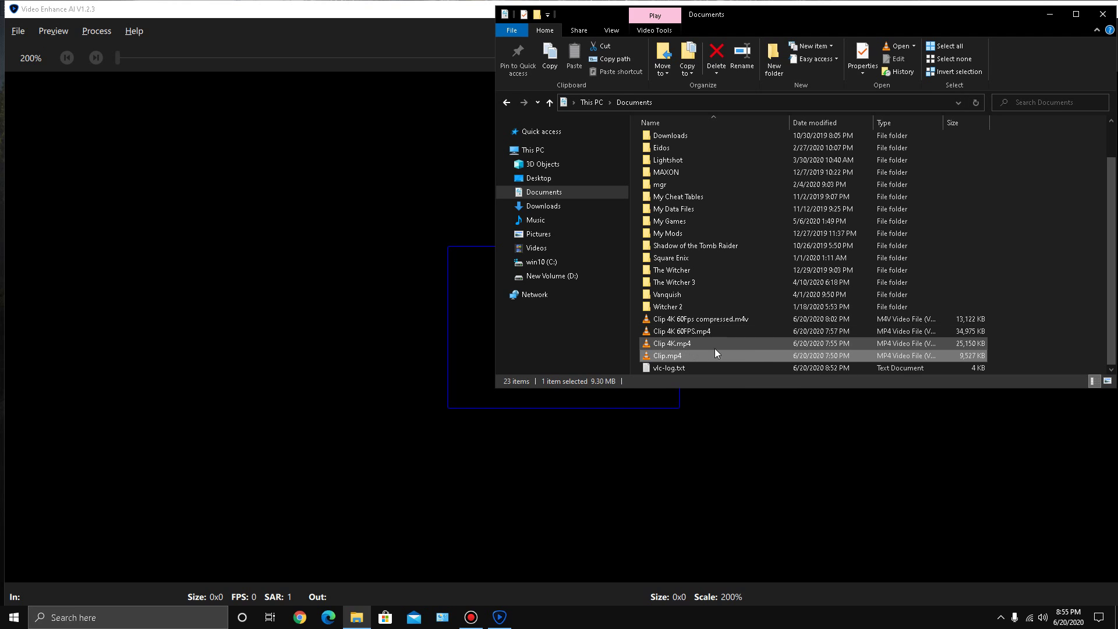
{"action": "left_click", "coordinate": [424, 330]}
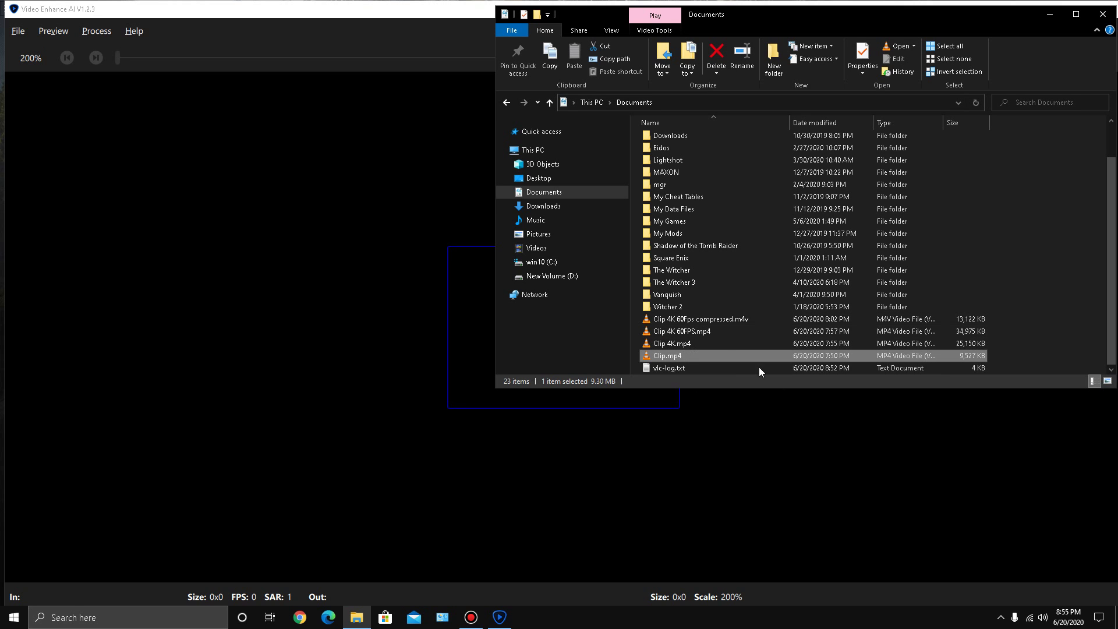
Step: Load Clip 4K 60FPS.mp4 into Video Enhance AI and check its 289-frame end value
{"action": "left_click_drag", "start_coordinate": [685, 332], "coordinate": [453, 351]}
{"action": "left_click", "coordinate": [456, 345]}
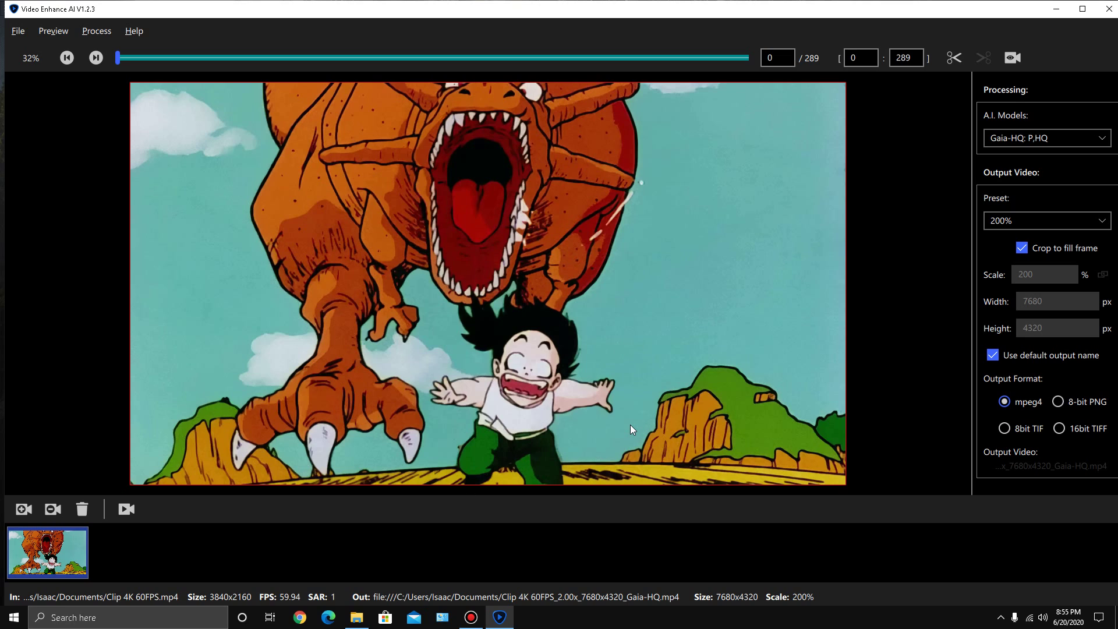
{"action": "left_click_drag", "start_coordinate": [917, 60], "coordinate": [895, 58]}
{"action": "left_click", "coordinate": [916, 58]}
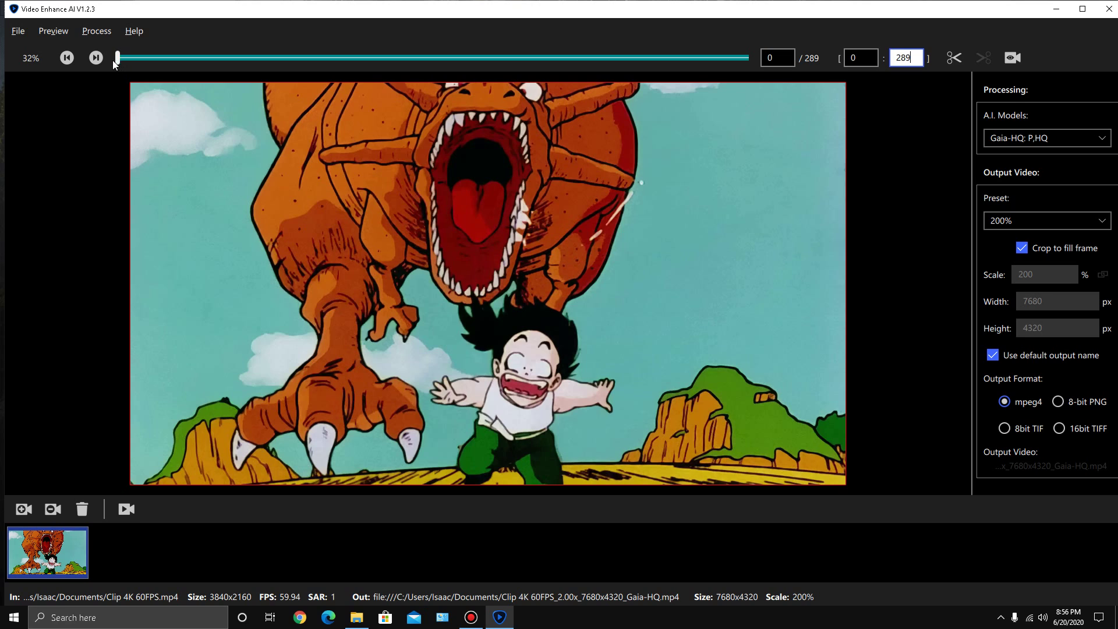
Step: Step the 60 FPS clip forward and back frame by frame to frame 13
{"action": "left_click_drag", "start_coordinate": [116, 57], "coordinate": [131, 57]}
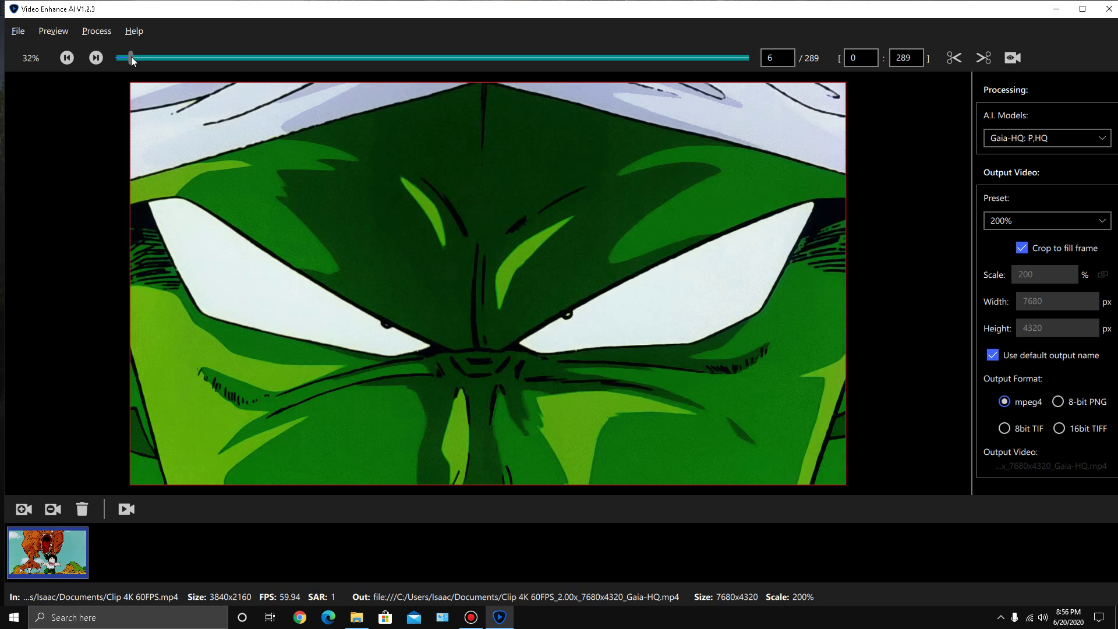
{"action": "left_click", "coordinate": [97, 57]}
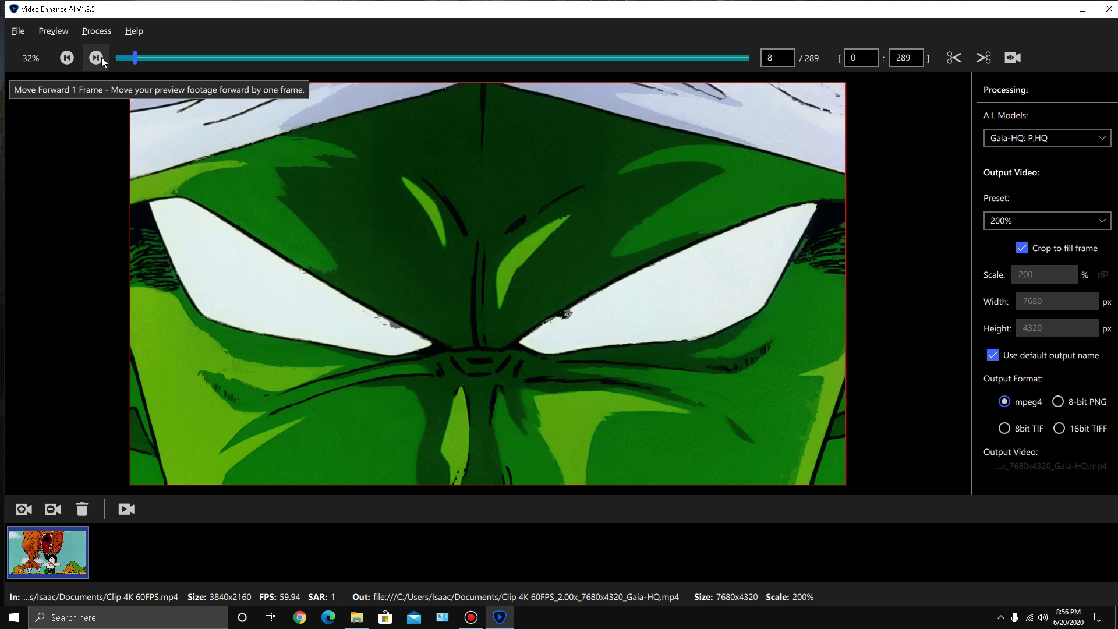
{"action": "left_click", "coordinate": [101, 57]}
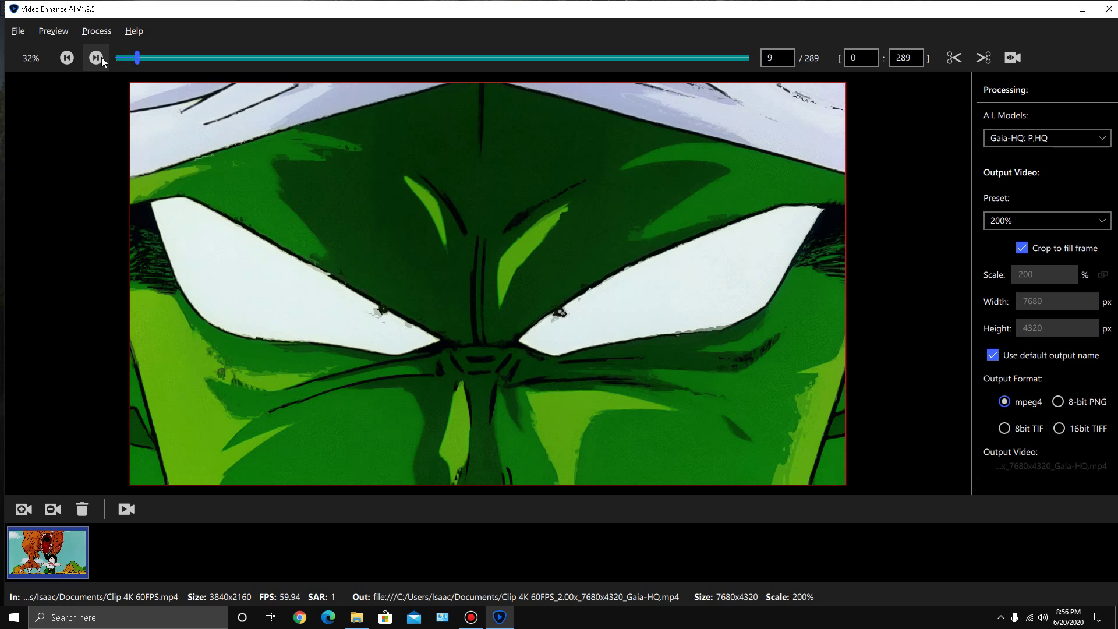
{"action": "left_click", "coordinate": [102, 57]}
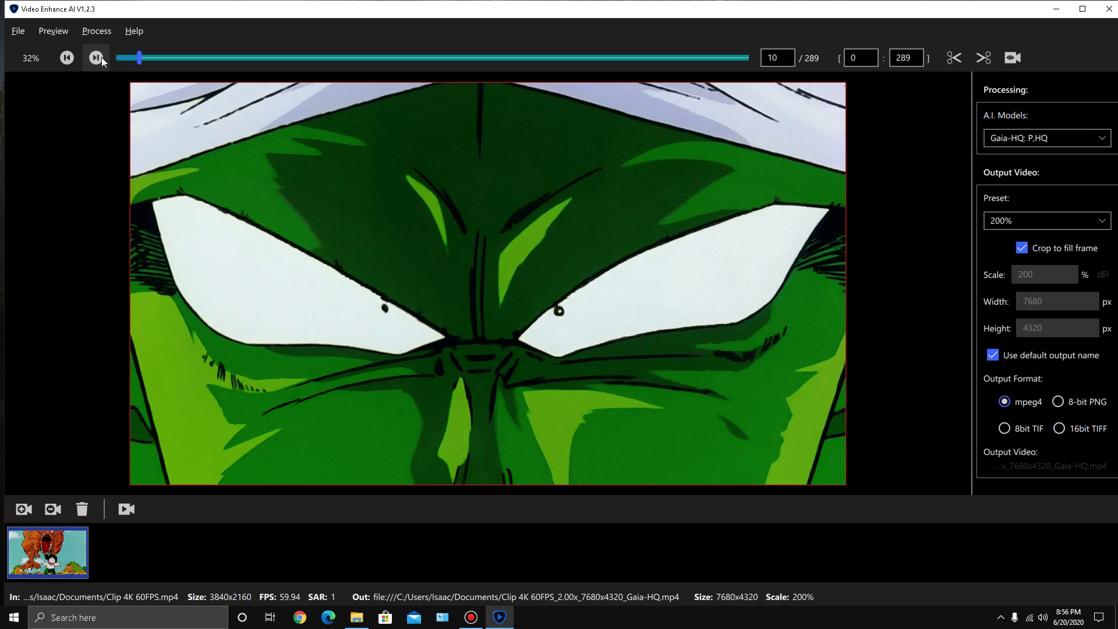
{"action": "left_click", "coordinate": [101, 57]}
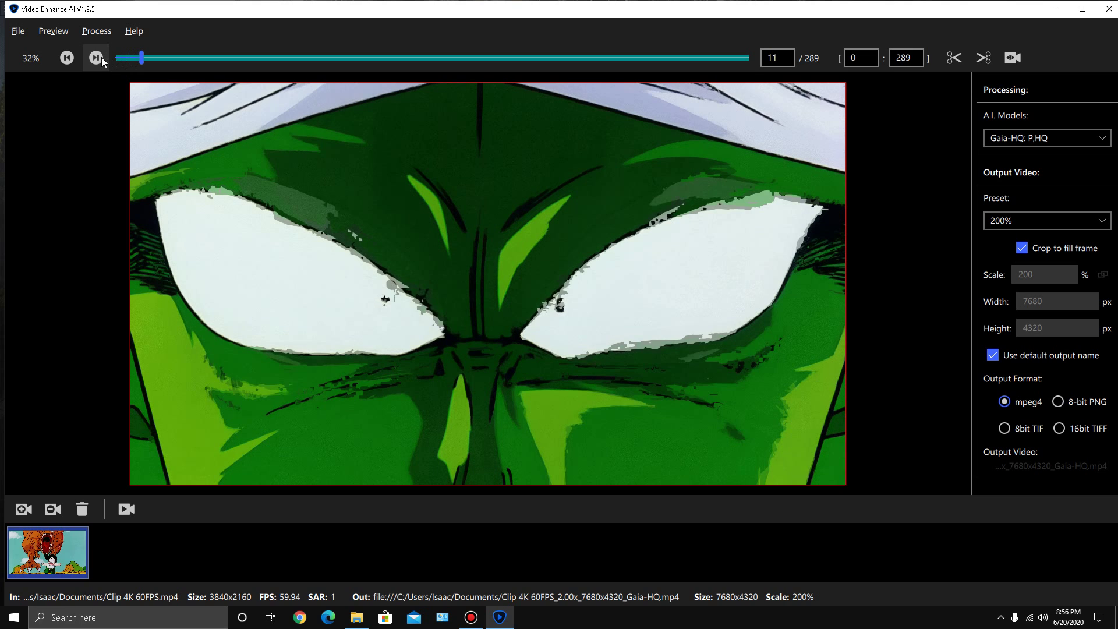
{"action": "left_click", "coordinate": [101, 58]}
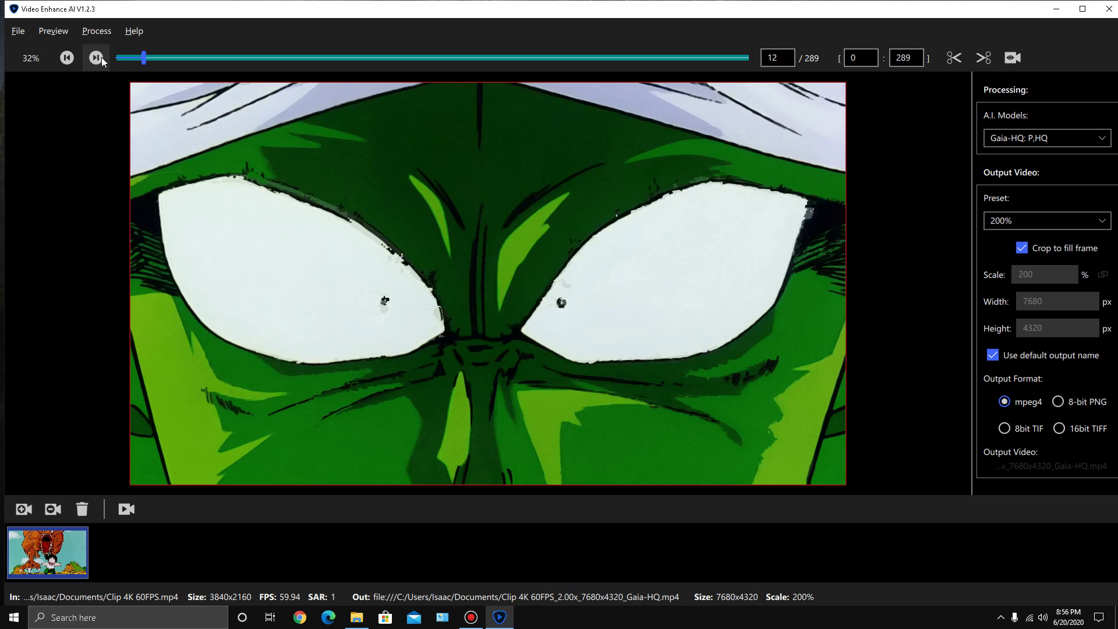
{"action": "left_click", "coordinate": [102, 57]}
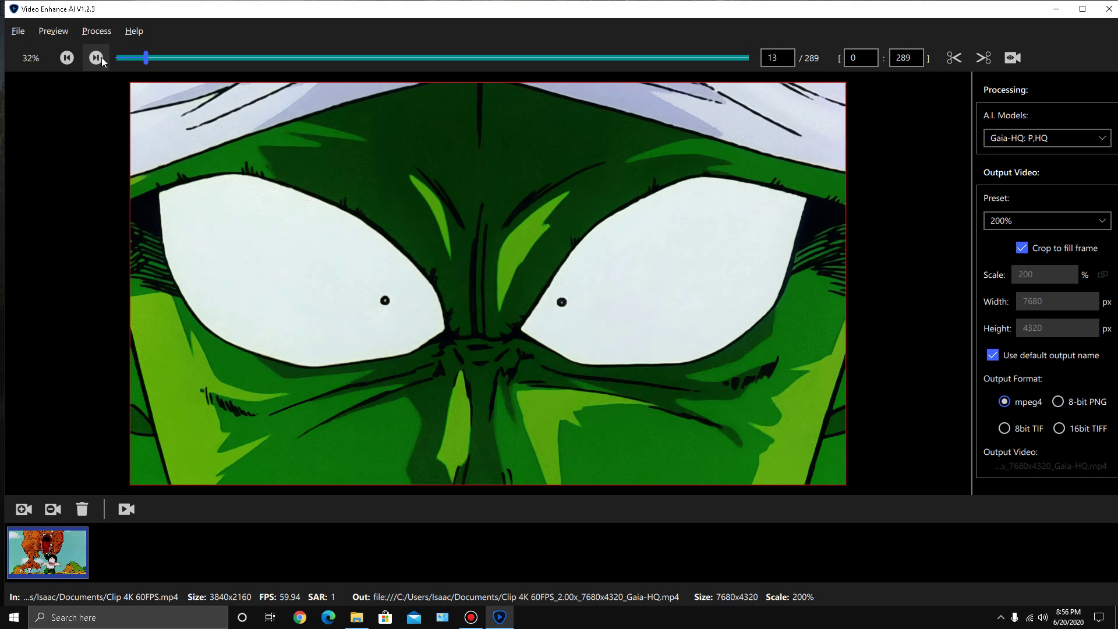
{"action": "left_click", "coordinate": [66, 61]}
{"action": "left_click", "coordinate": [66, 60]}
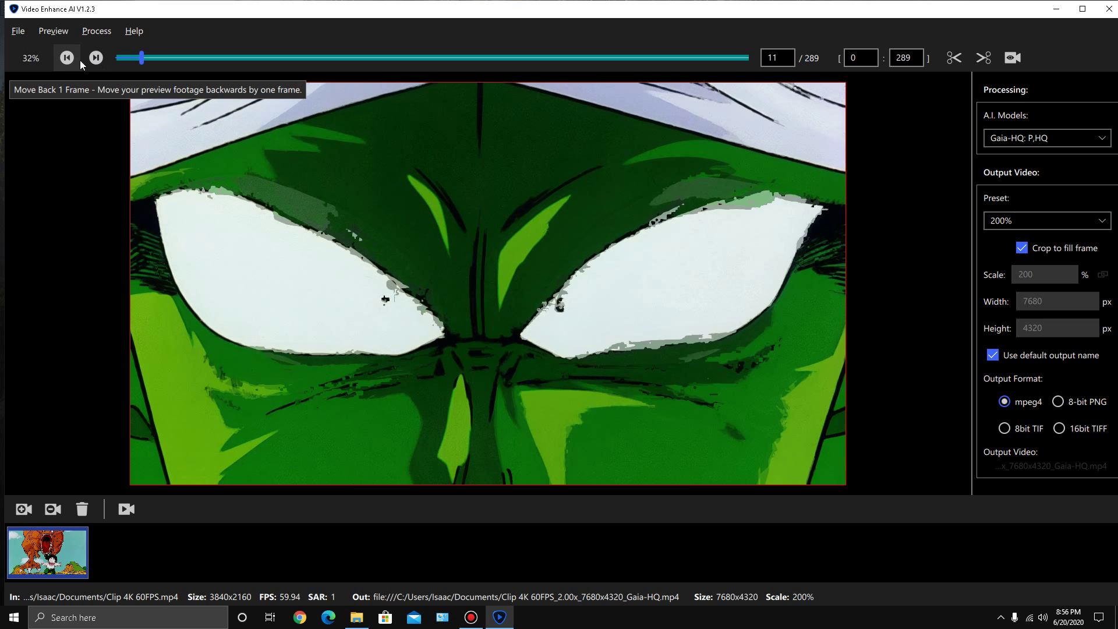
{"action": "left_click", "coordinate": [85, 59]}
{"action": "left_click", "coordinate": [85, 59]}
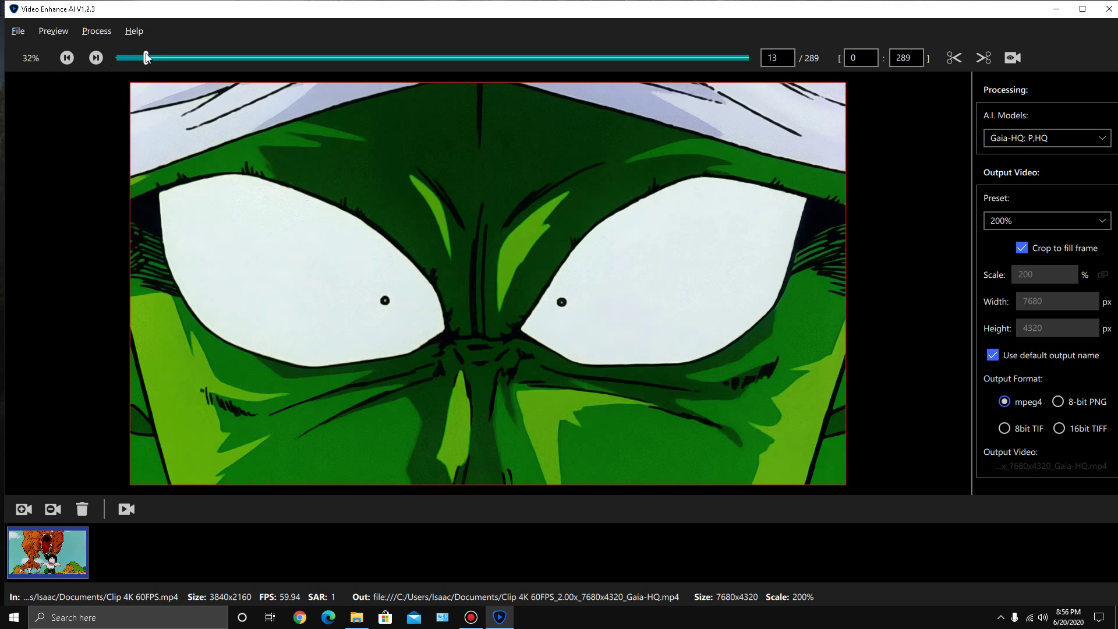
Step: Advance the preview frame by frame to frame 40 of 289, the caped figure against rays
{"action": "left_click_drag", "start_coordinate": [146, 56], "coordinate": [187, 59]}
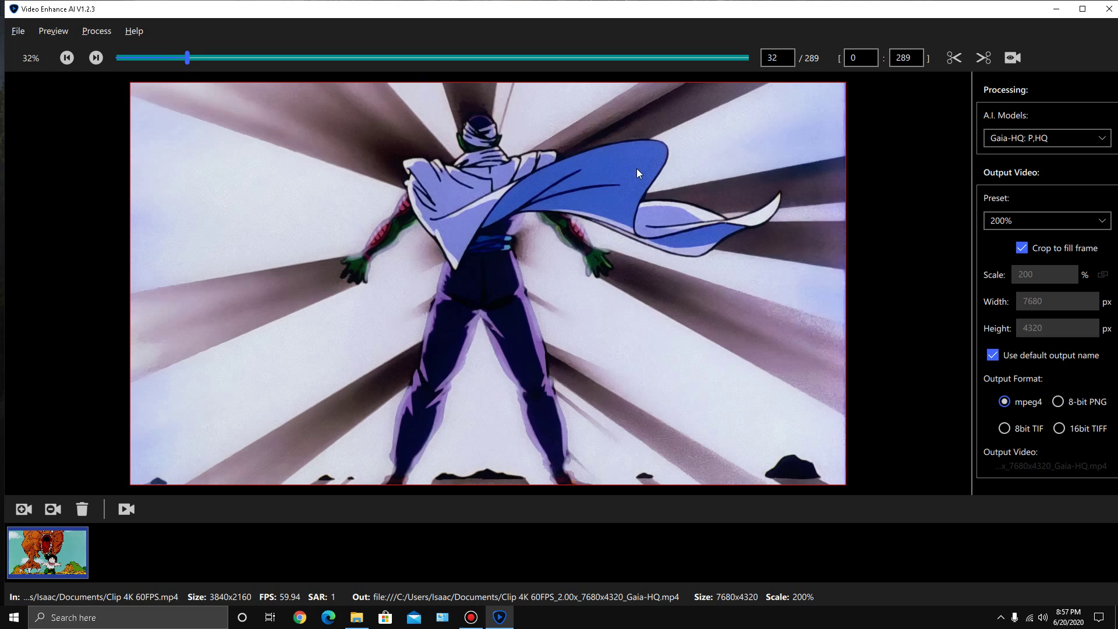
{"action": "left_click", "coordinate": [96, 61]}
{"action": "left_click", "coordinate": [97, 61]}
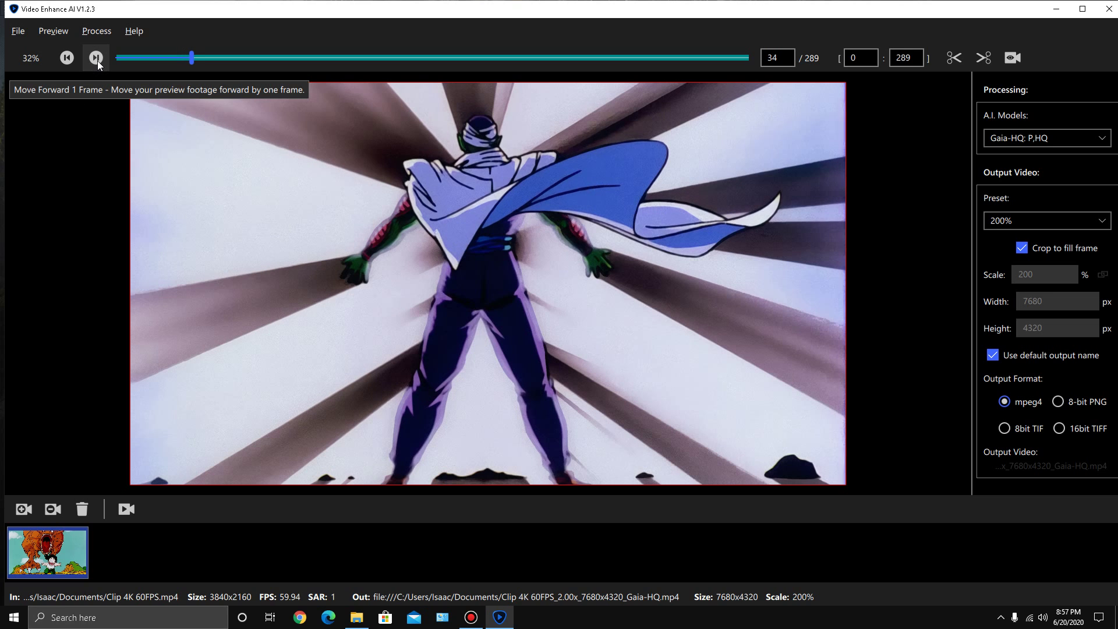
{"action": "left_click", "coordinate": [96, 60]}
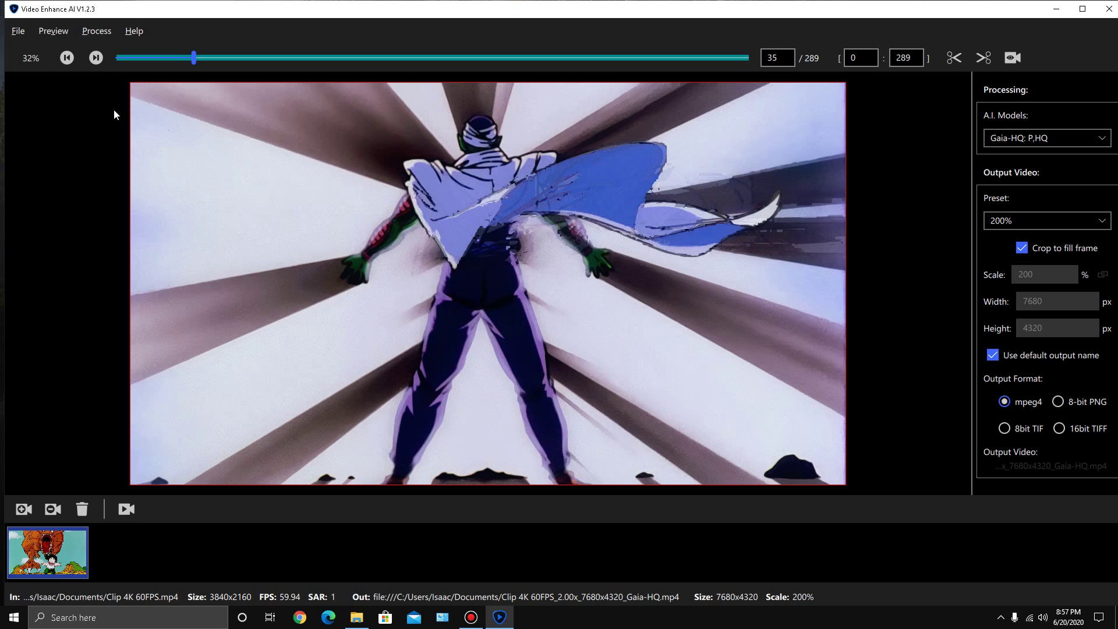
{"action": "left_click", "coordinate": [96, 59]}
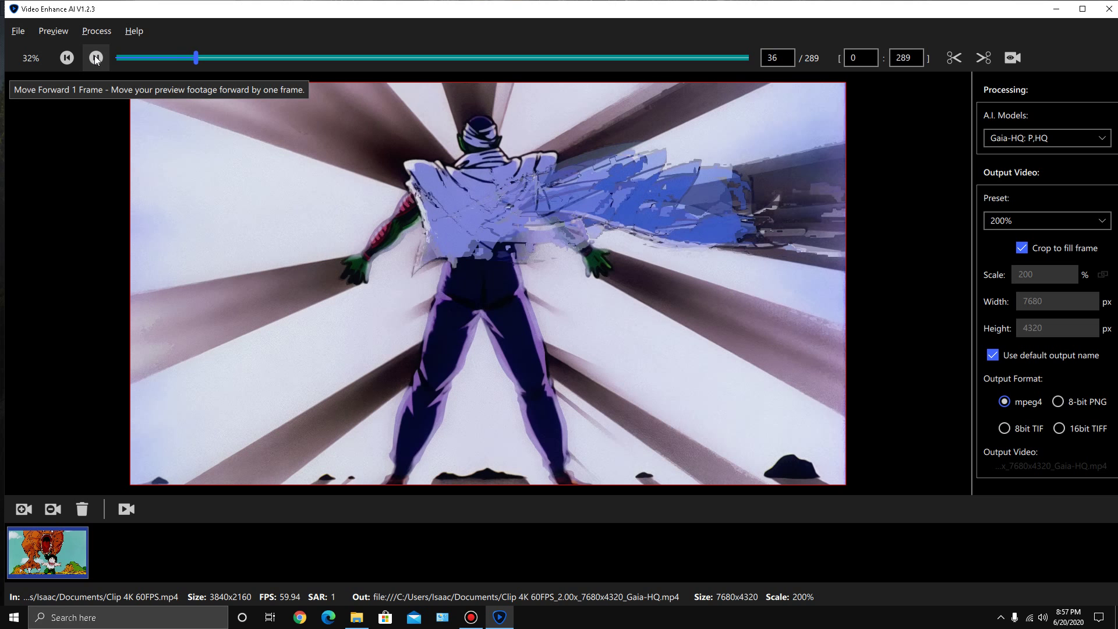
{"action": "left_click", "coordinate": [96, 59]}
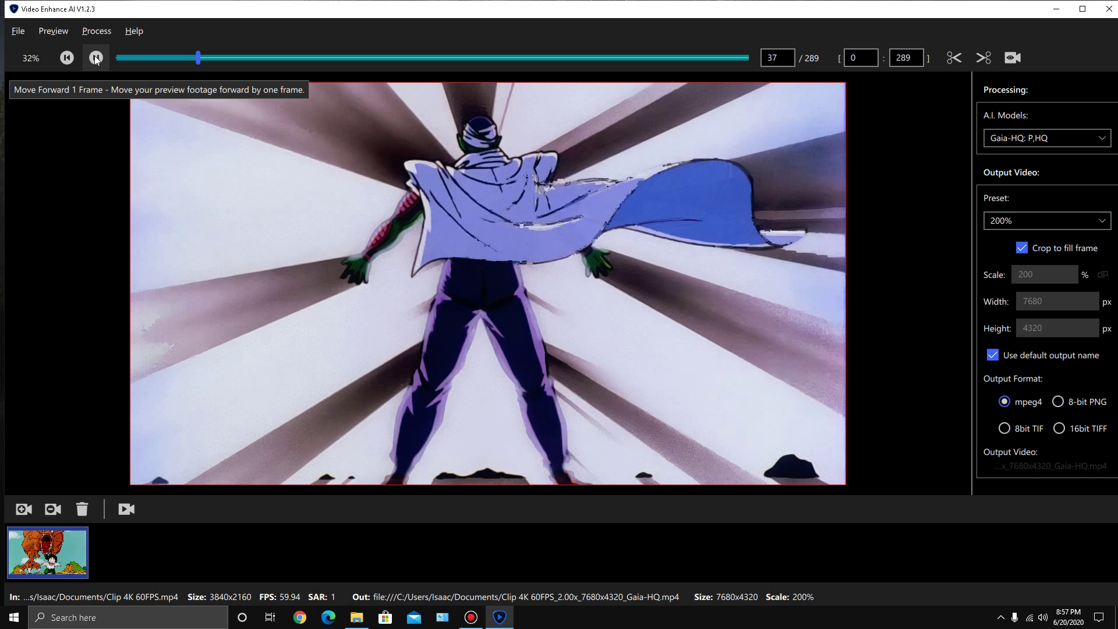
{"action": "left_click", "coordinate": [96, 59]}
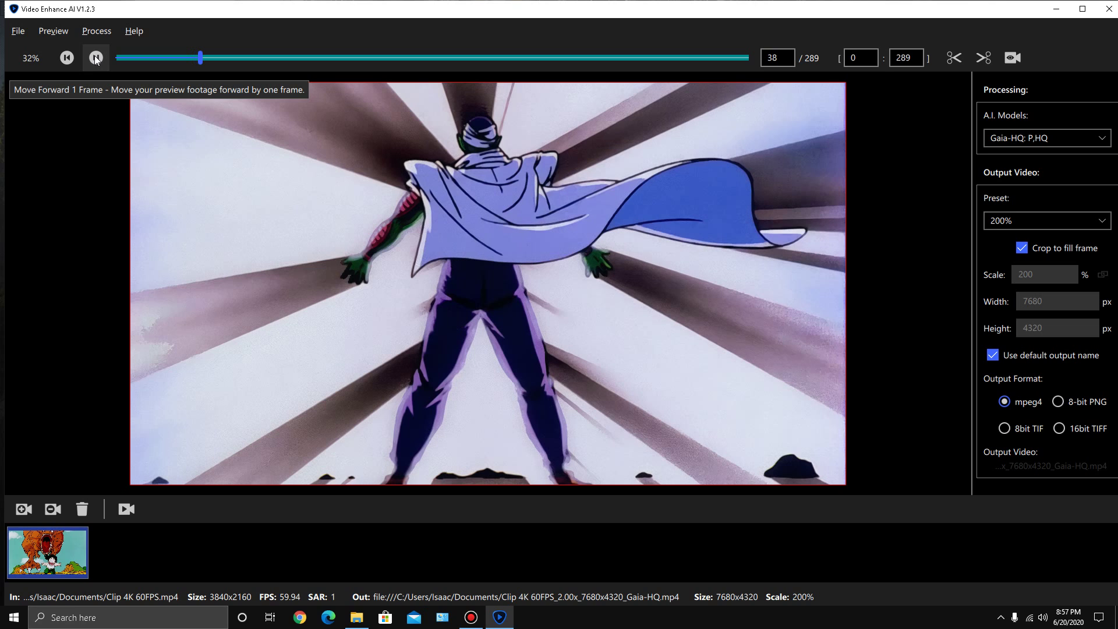
{"action": "left_click", "coordinate": [96, 59]}
{"action": "left_click", "coordinate": [96, 59]}
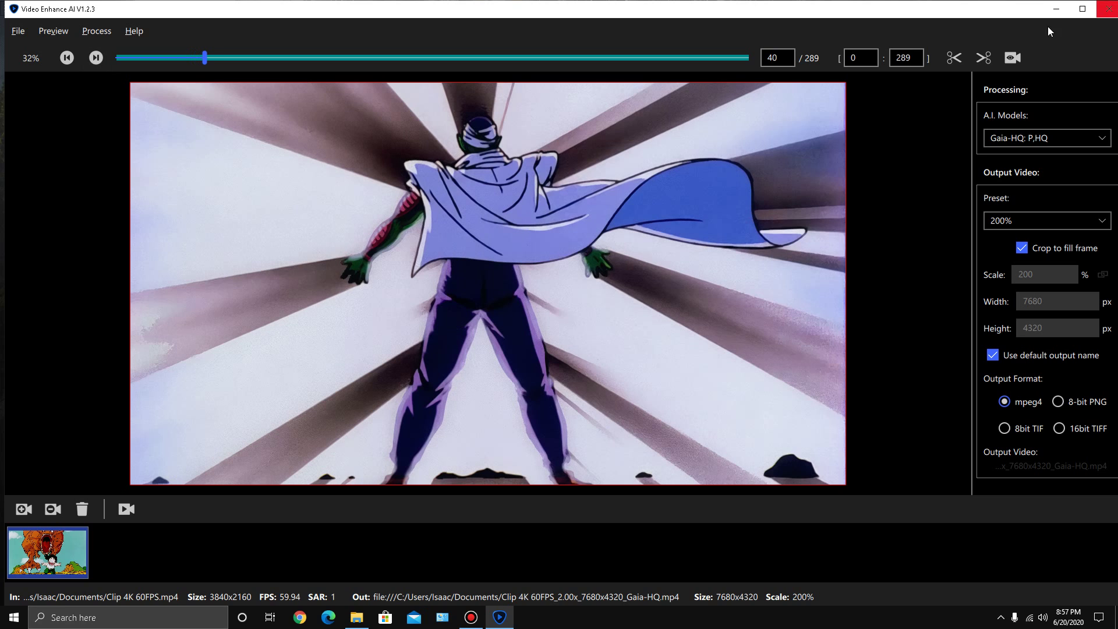
Step: Quit Topaz Video Enhance AI and confirm with OK in the Quit dialog
{"action": "left_click", "coordinate": [1106, 9]}
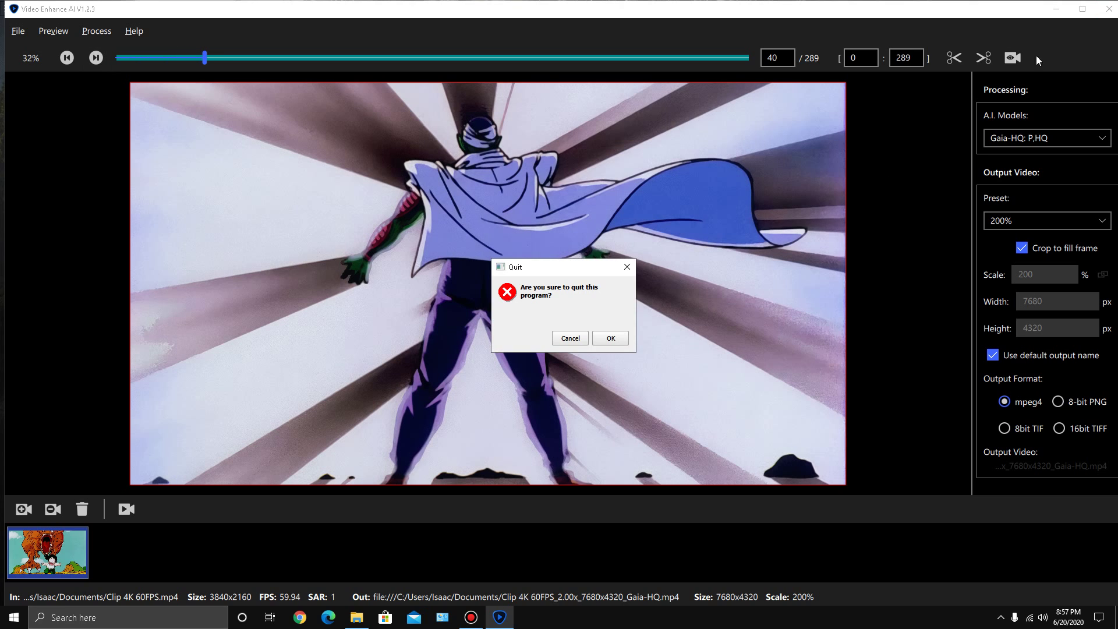
{"action": "left_click", "coordinate": [611, 339]}
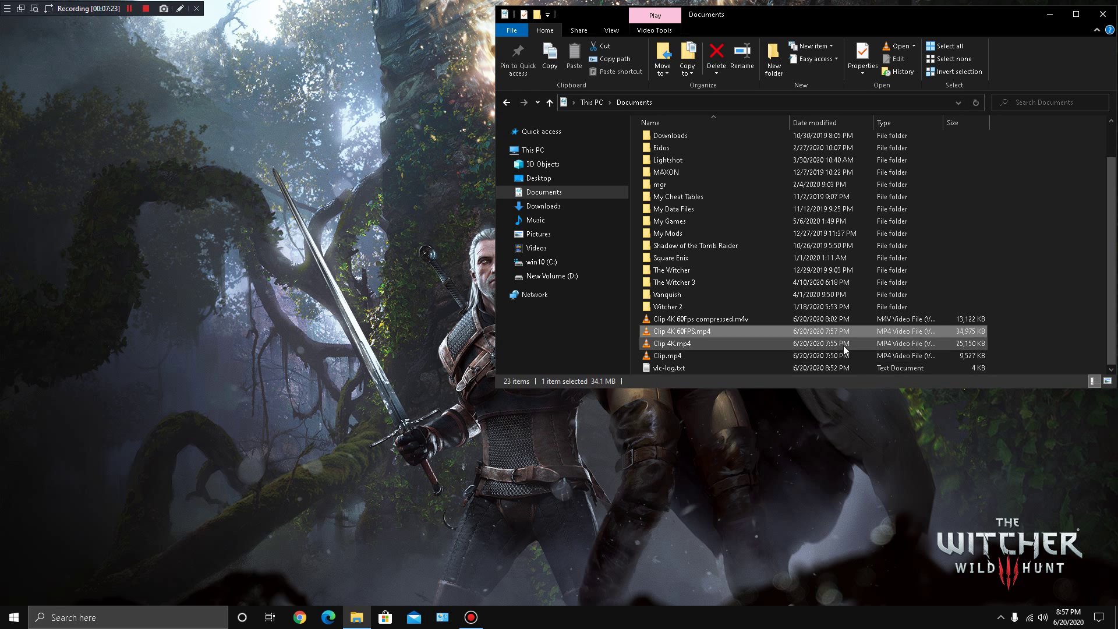
{"action": "left_click", "coordinate": [667, 356]}
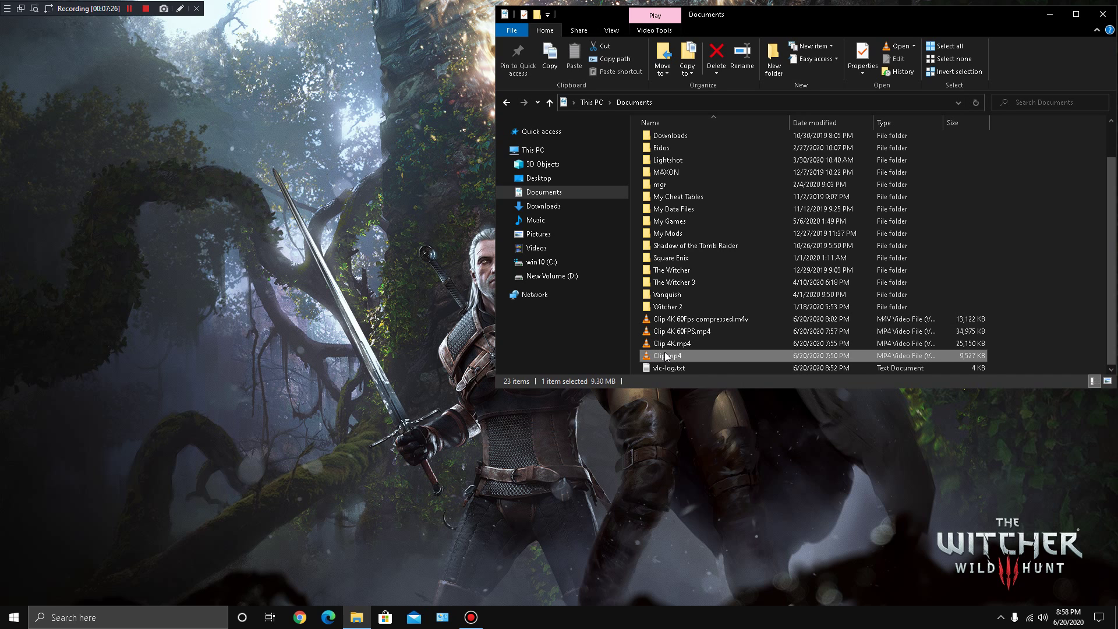
{"action": "left_click", "coordinate": [672, 342]}
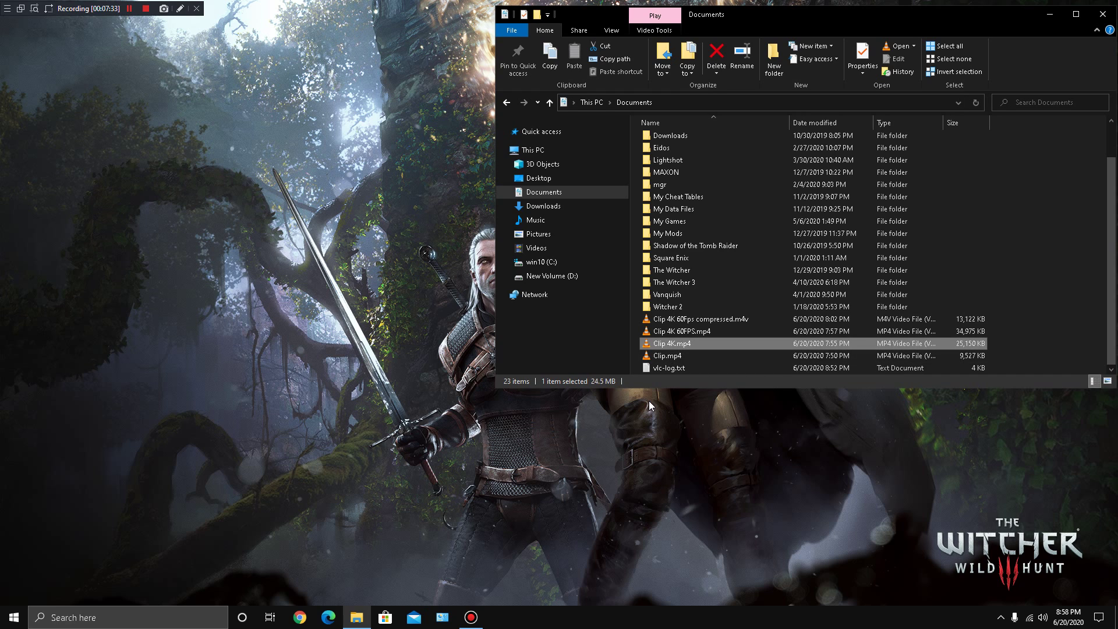
{"action": "left_click", "coordinate": [681, 332]}
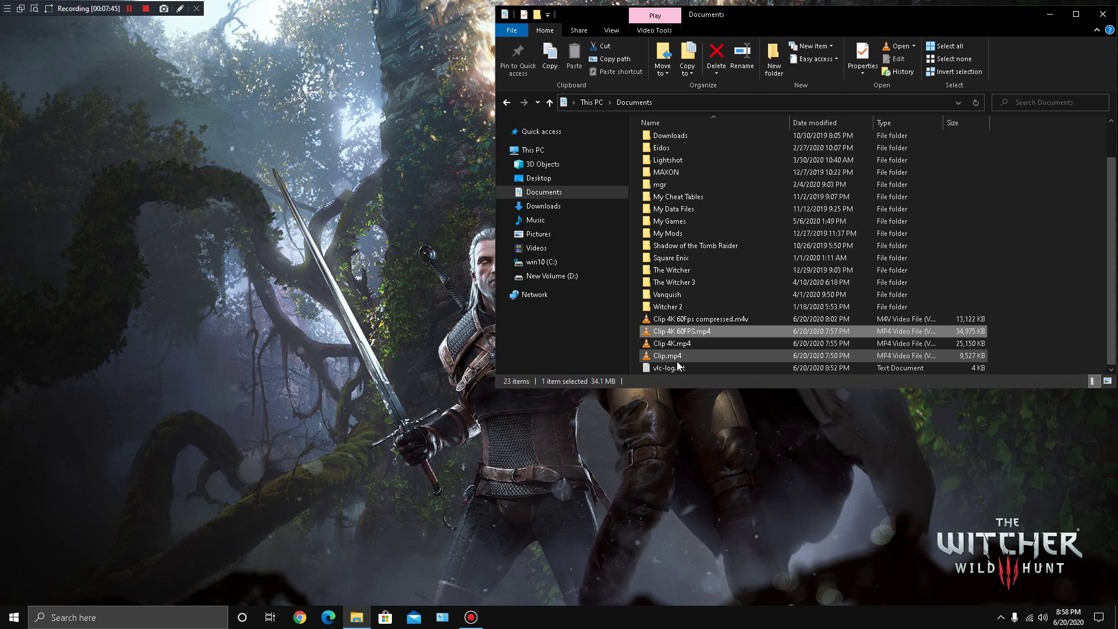
Step: Launch MeGUI by searching 'megui' from the Windows Start search
{"action": "key", "text": "super"}
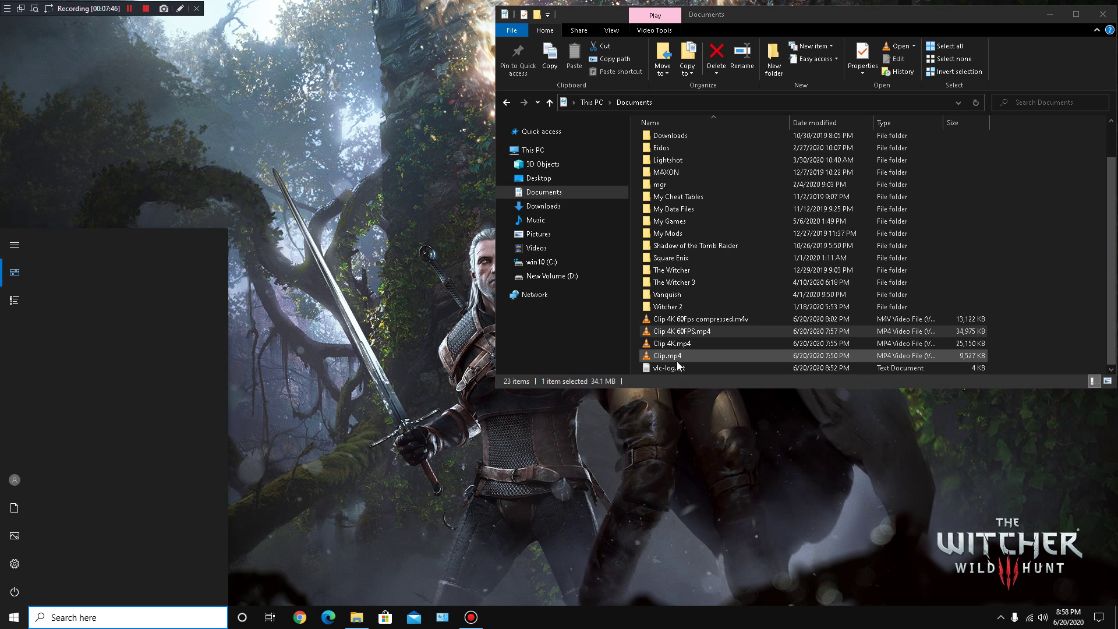
{"action": "type", "text": "megui"}
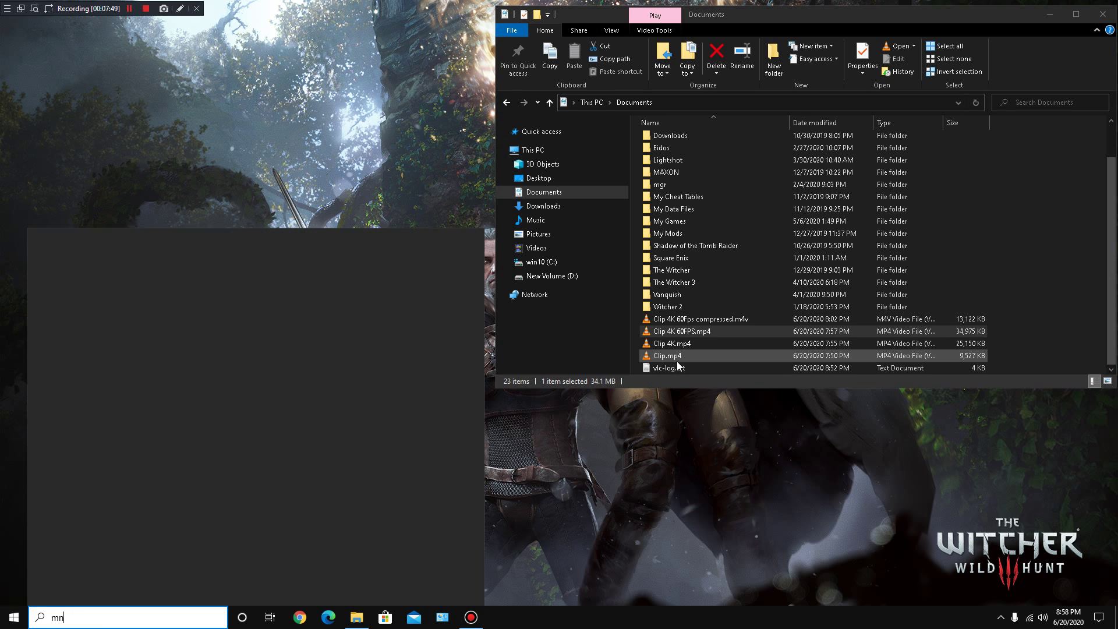
{"action": "key", "text": "Return"}
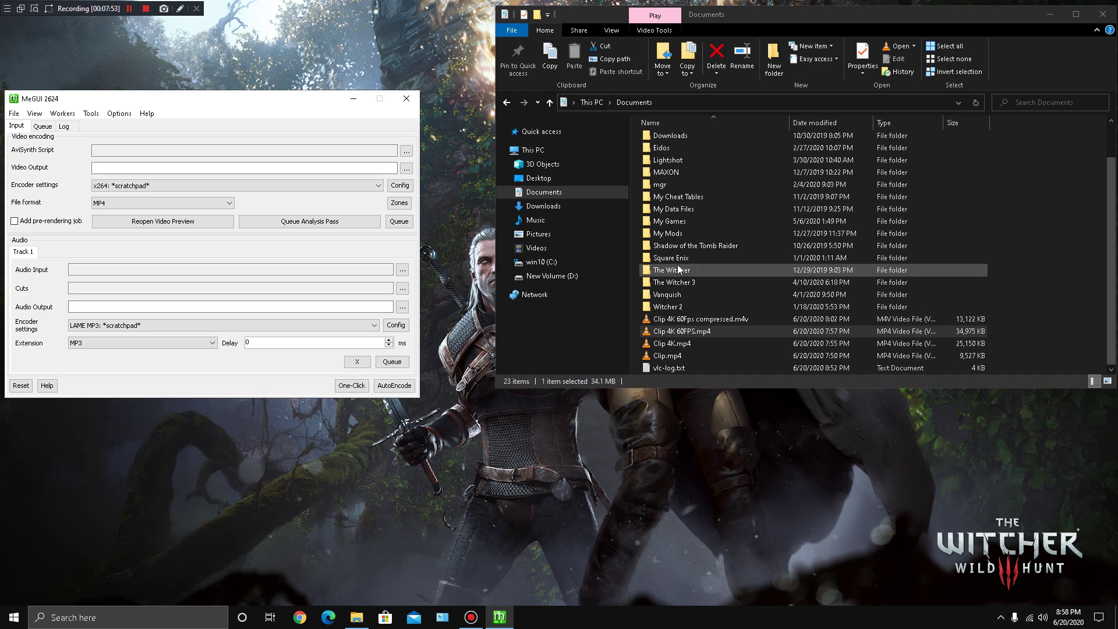
Step: Run a One-Click encode in MeGUI with Clip 4K.mp4 from Documents as the video input
{"action": "left_click", "coordinate": [358, 388]}
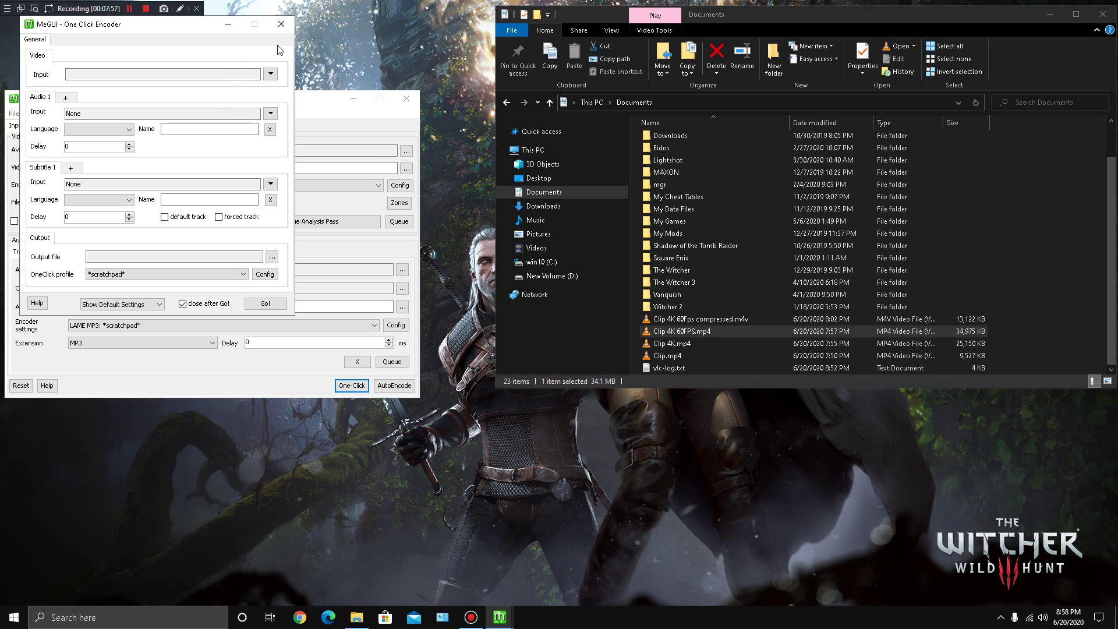
{"action": "left_click", "coordinate": [271, 74]}
{"action": "left_click", "coordinate": [286, 86]}
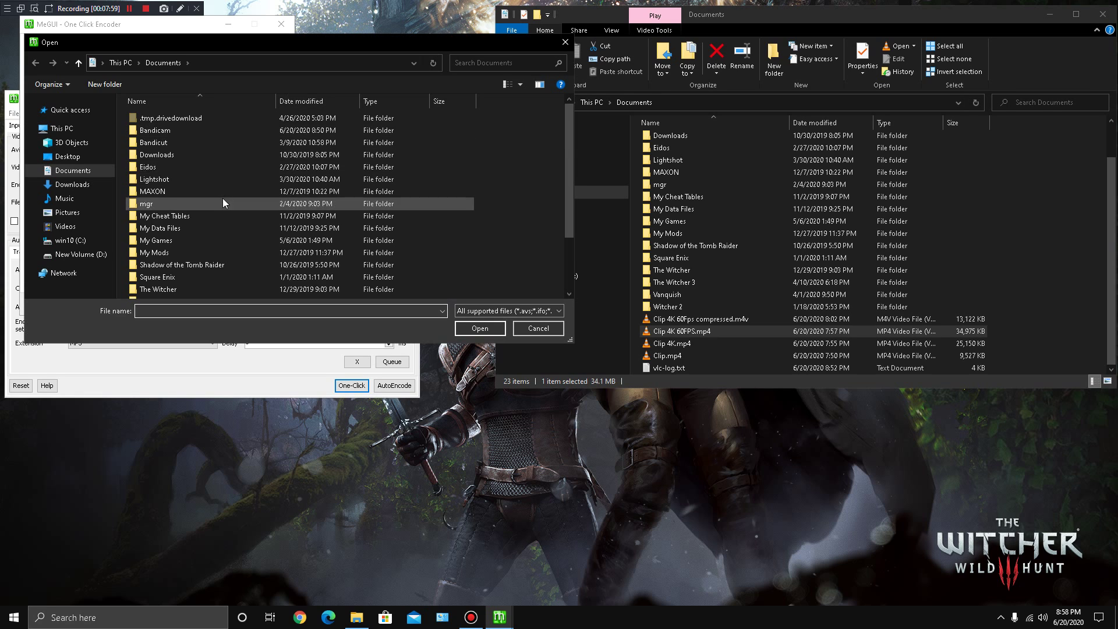
{"action": "scroll", "coordinate": [223, 222], "scroll_direction": "down", "scroll_amount": 2}
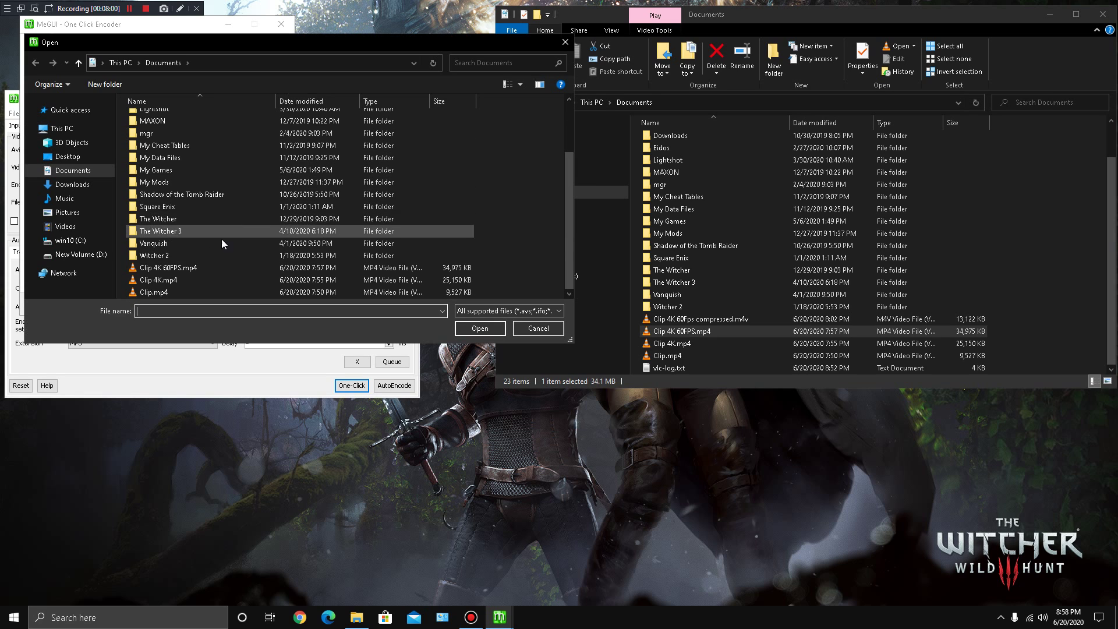
{"action": "double_click", "coordinate": [156, 278]}
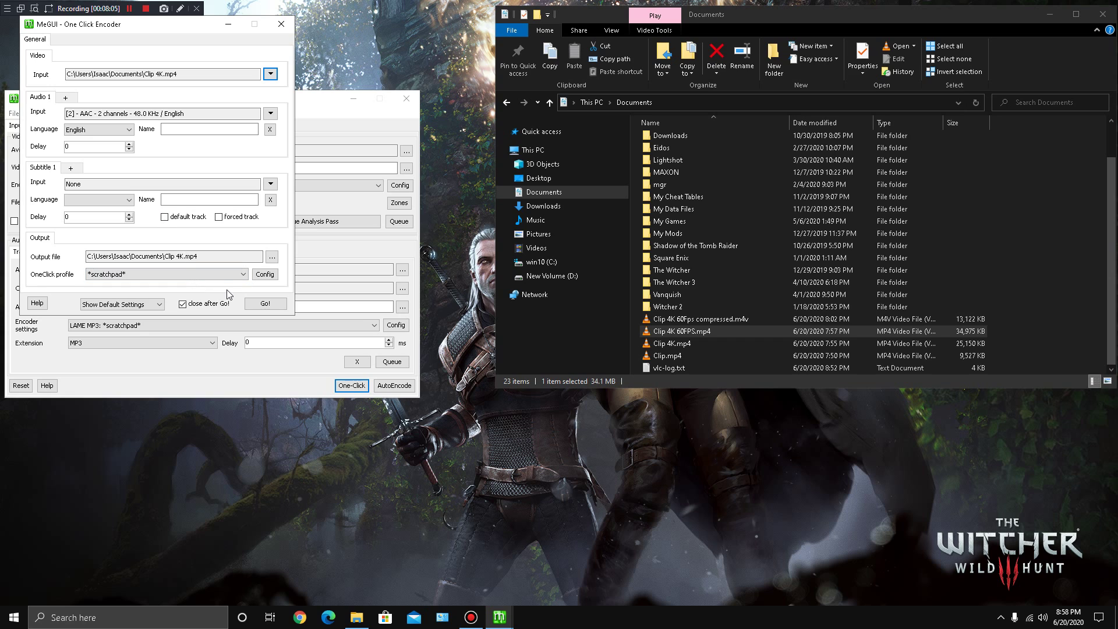
{"action": "left_click", "coordinate": [280, 23]}
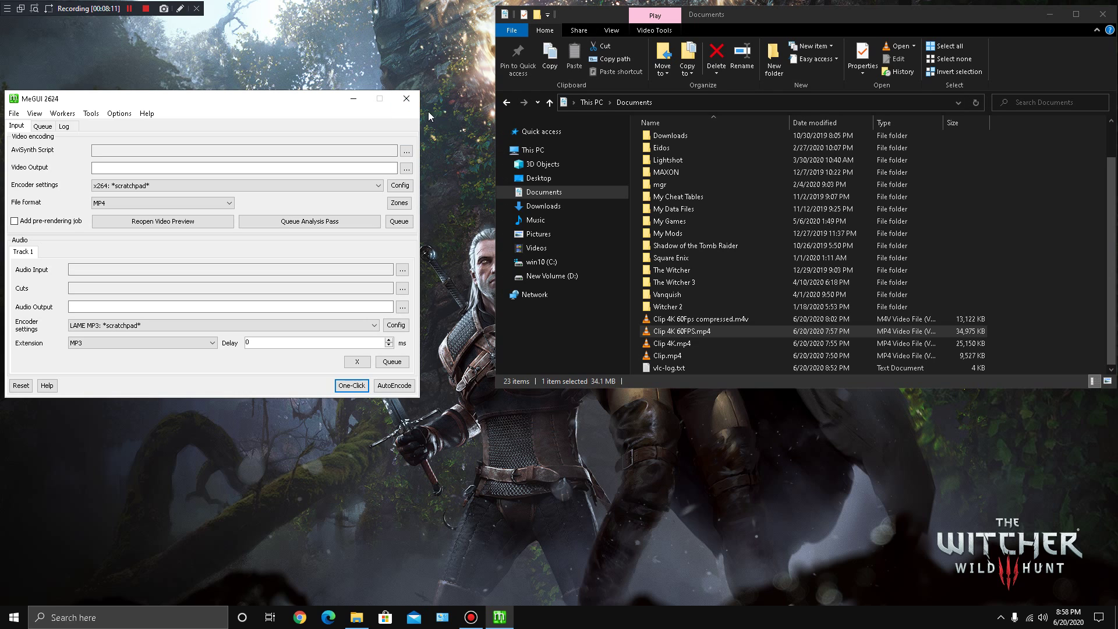
Step: Close MeGUI and compare sizes of vlc-log.txt, Clip.mp4, Clip 4K 60FPS.mp4 and the 12.8 MB compressed m4v
{"action": "left_click", "coordinate": [704, 330]}
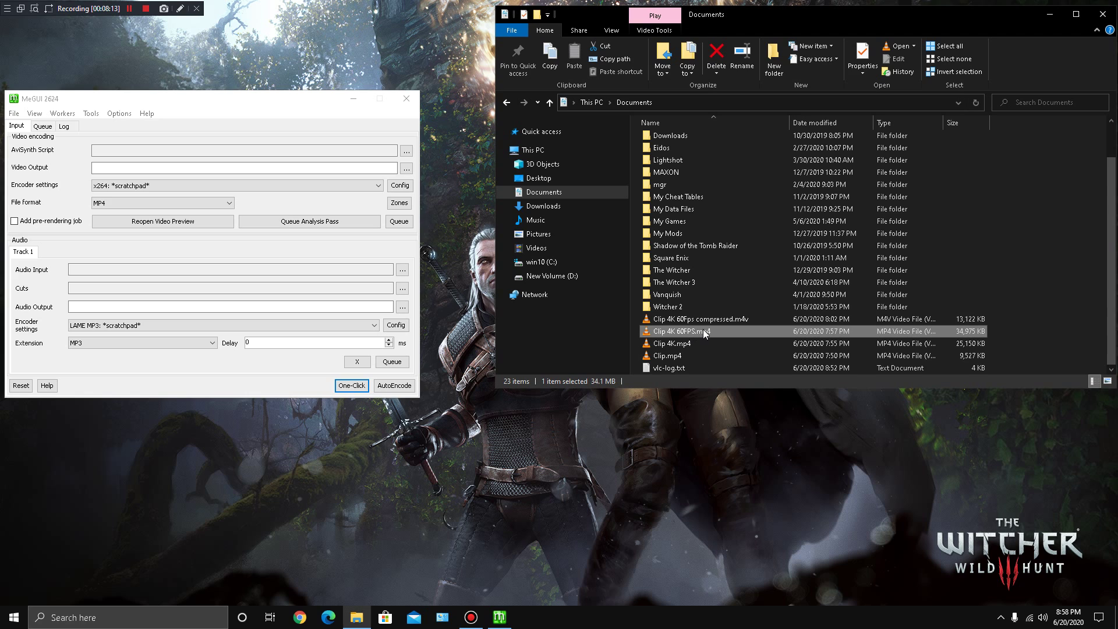
{"action": "left_click", "coordinate": [406, 96]}
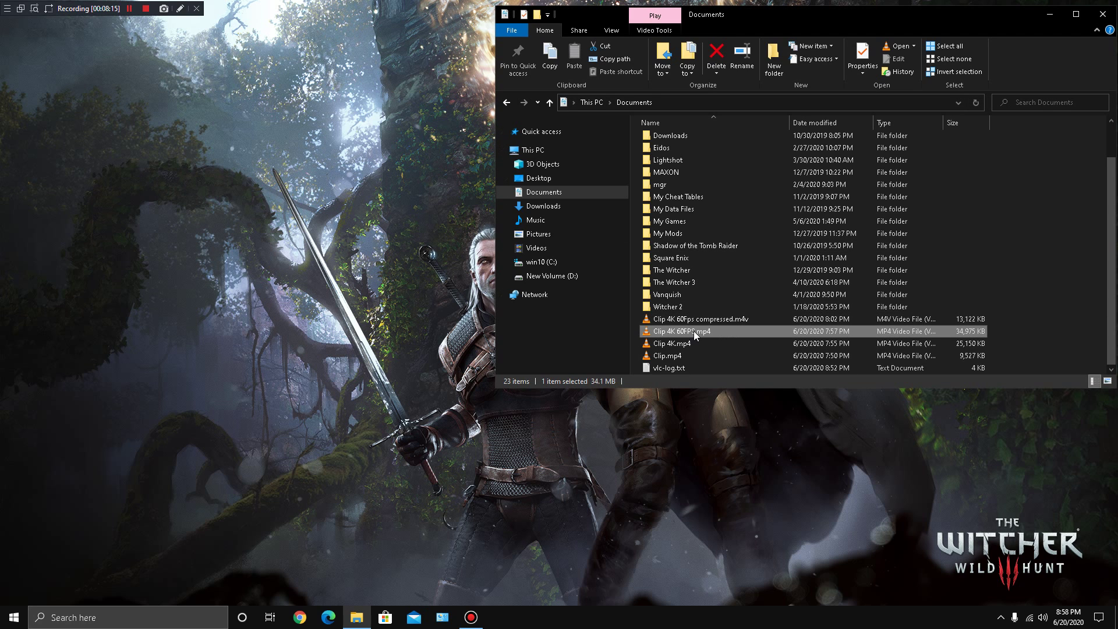
{"action": "left_click", "coordinate": [678, 367]}
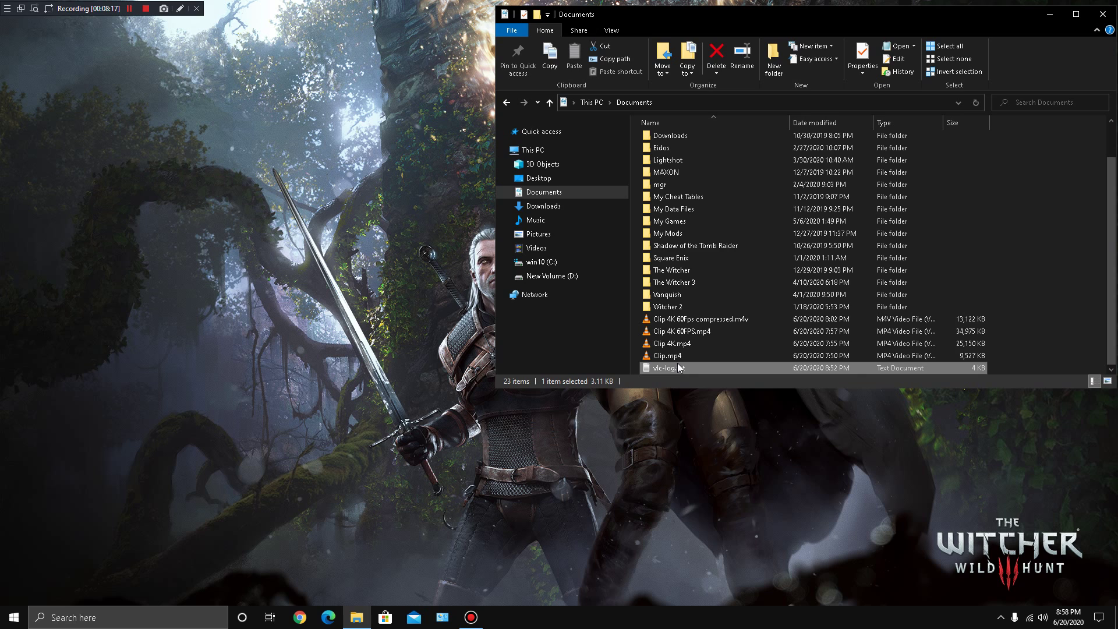
{"action": "left_click", "coordinate": [677, 356]}
{"action": "left_click", "coordinate": [675, 331]}
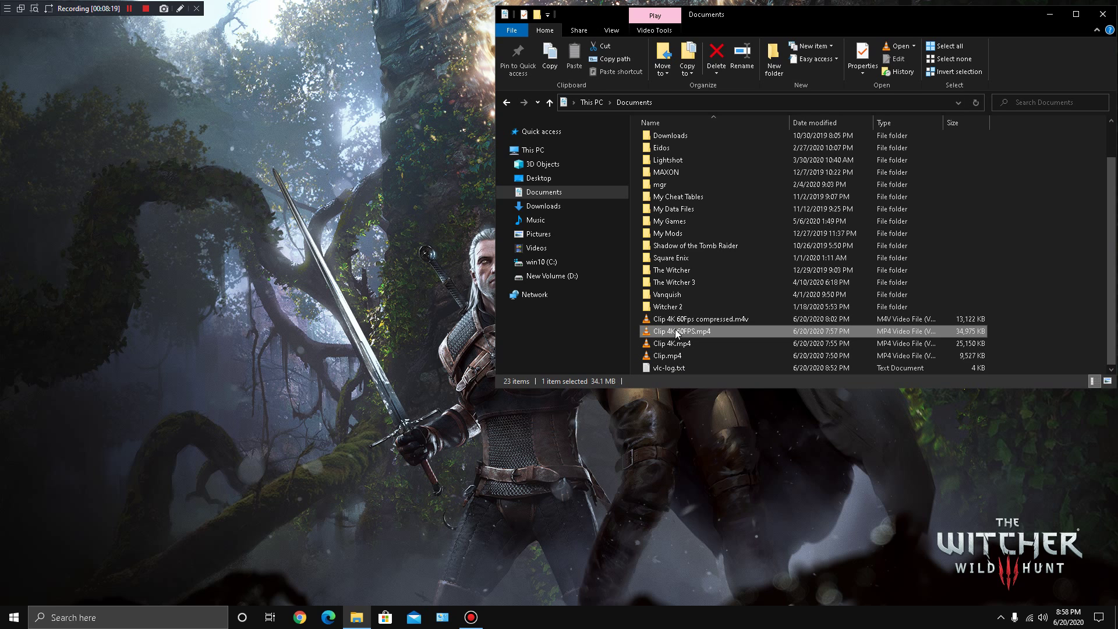
{"action": "left_click", "coordinate": [686, 320]}
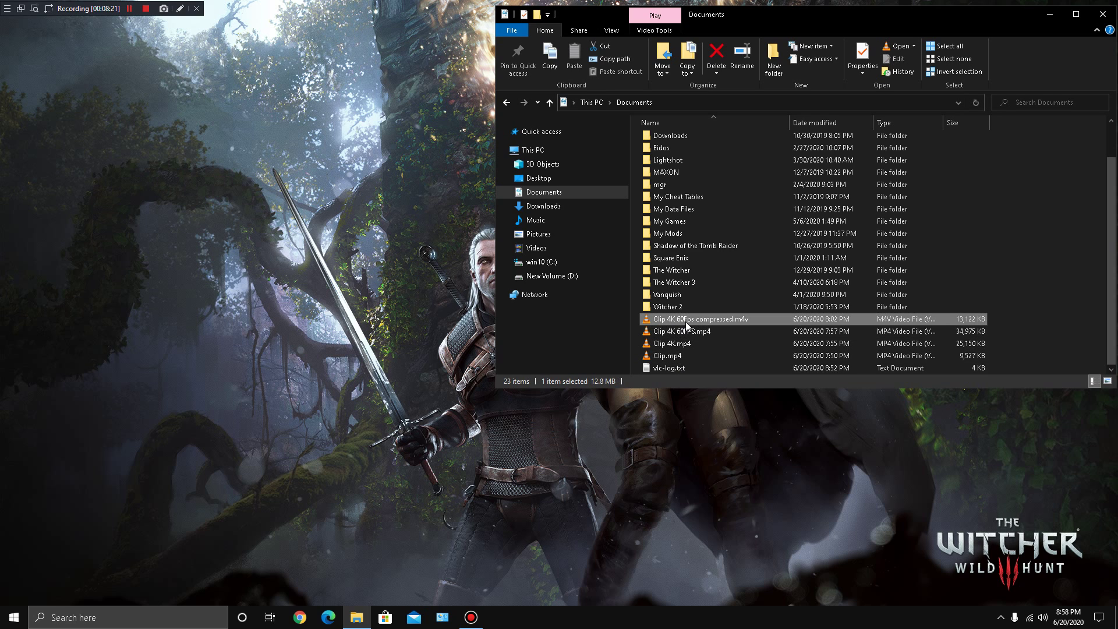
Step: Launch HandBrake by searching 'handbrake' from the Windows Start search
{"action": "key", "text": "super"}
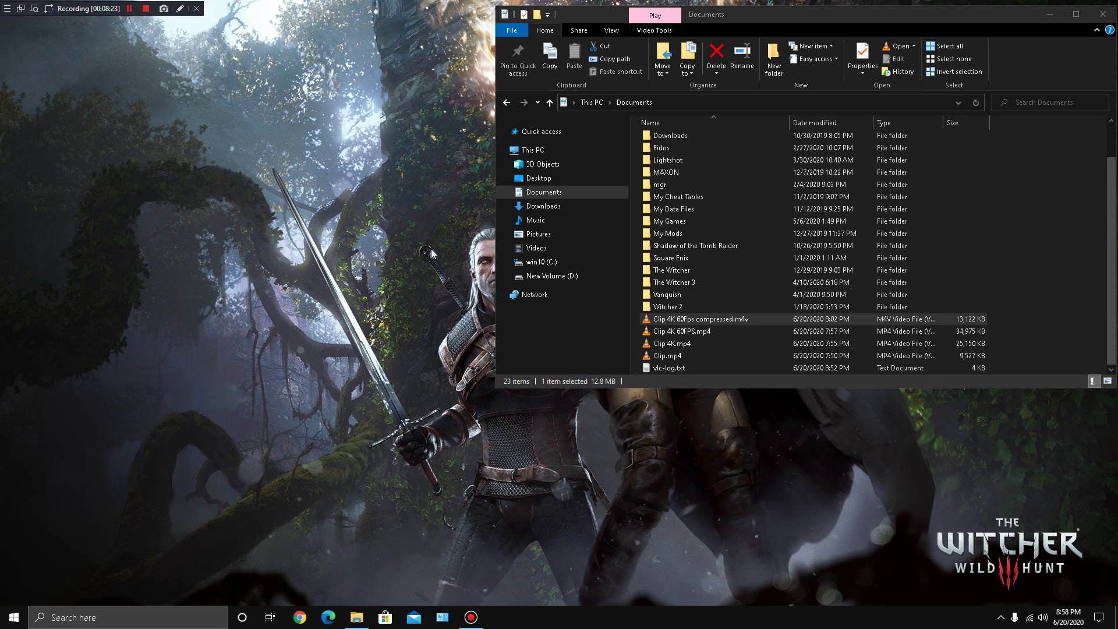
{"action": "type", "text": "handbrake"}
{"action": "key", "text": "Return"}
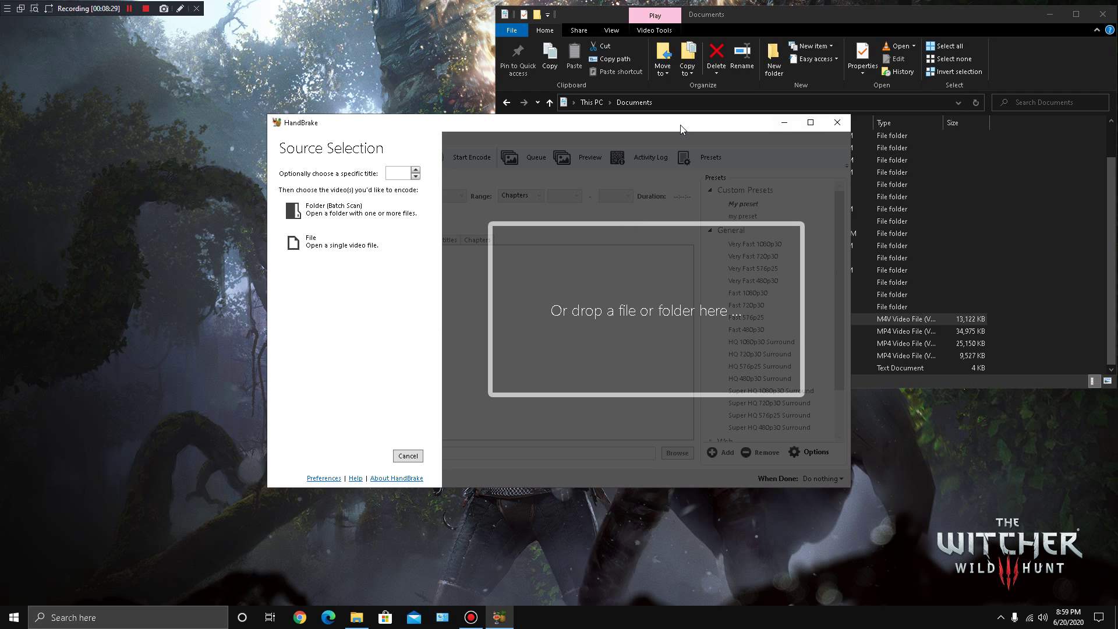
Step: Drag Clip.mp4 into HandBrake as the source and keep the framerate at 'Same as source'
{"action": "left_click_drag", "start_coordinate": [666, 128], "coordinate": [431, 78]}
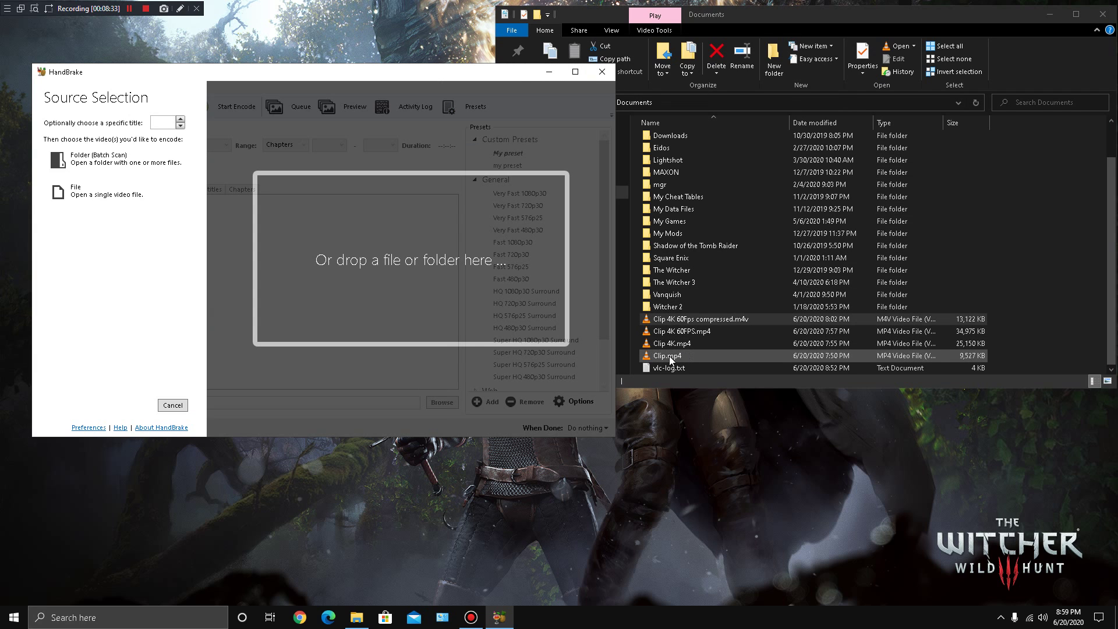
{"action": "left_click_drag", "start_coordinate": [675, 357], "coordinate": [374, 263]}
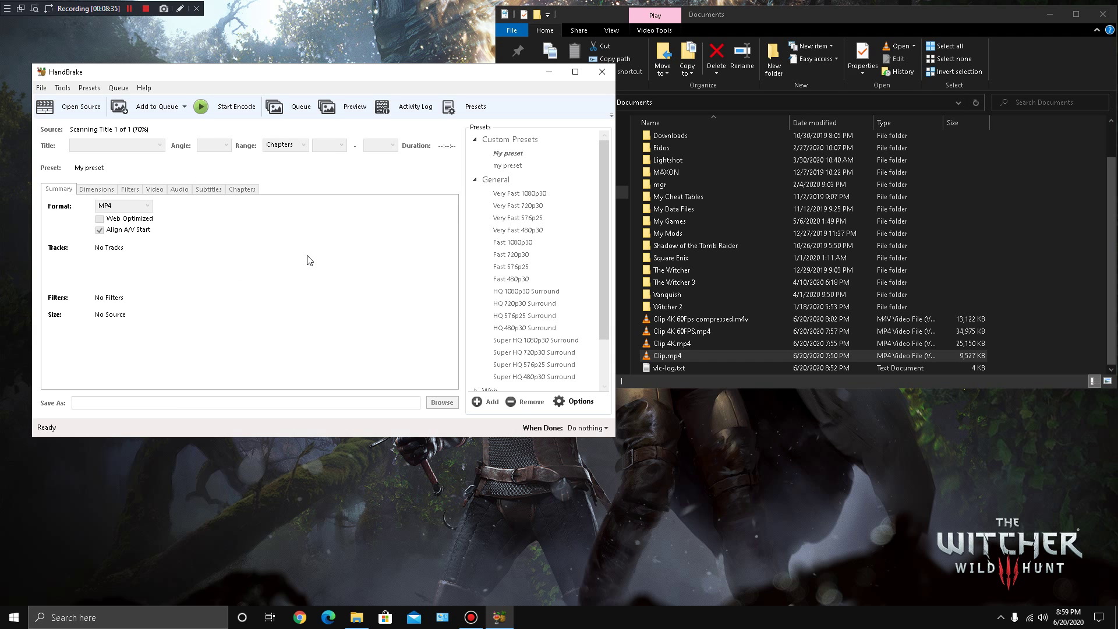
{"action": "left_click", "coordinate": [509, 154]}
{"action": "left_click", "coordinate": [154, 190]}
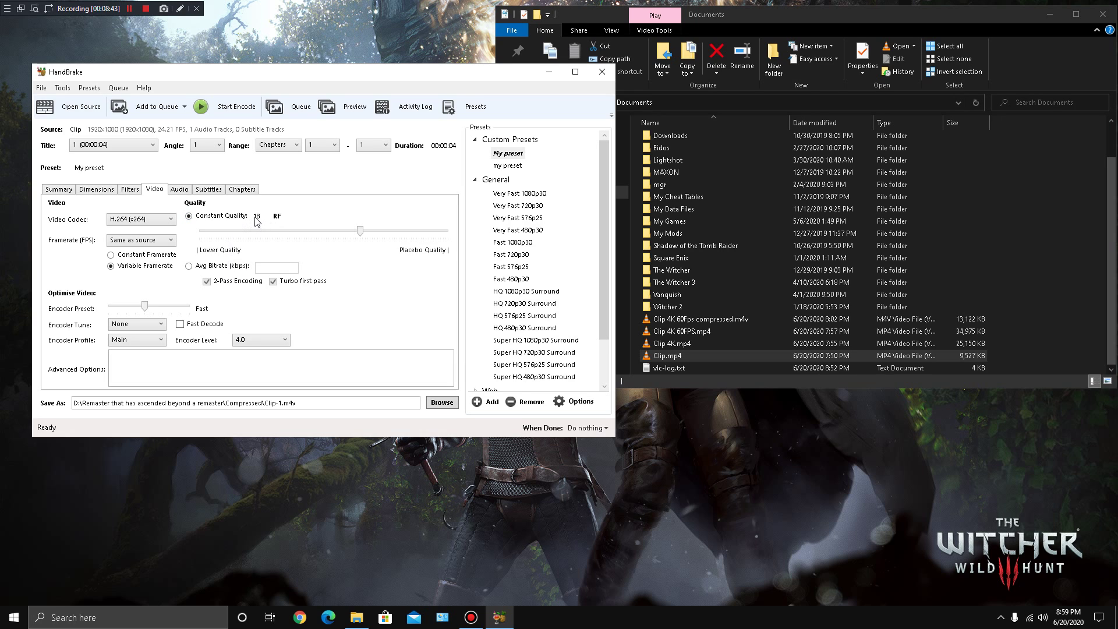
{"action": "left_click", "coordinate": [155, 244]}
{"action": "left_click", "coordinate": [155, 251]}
{"action": "left_click", "coordinate": [847, 329]}
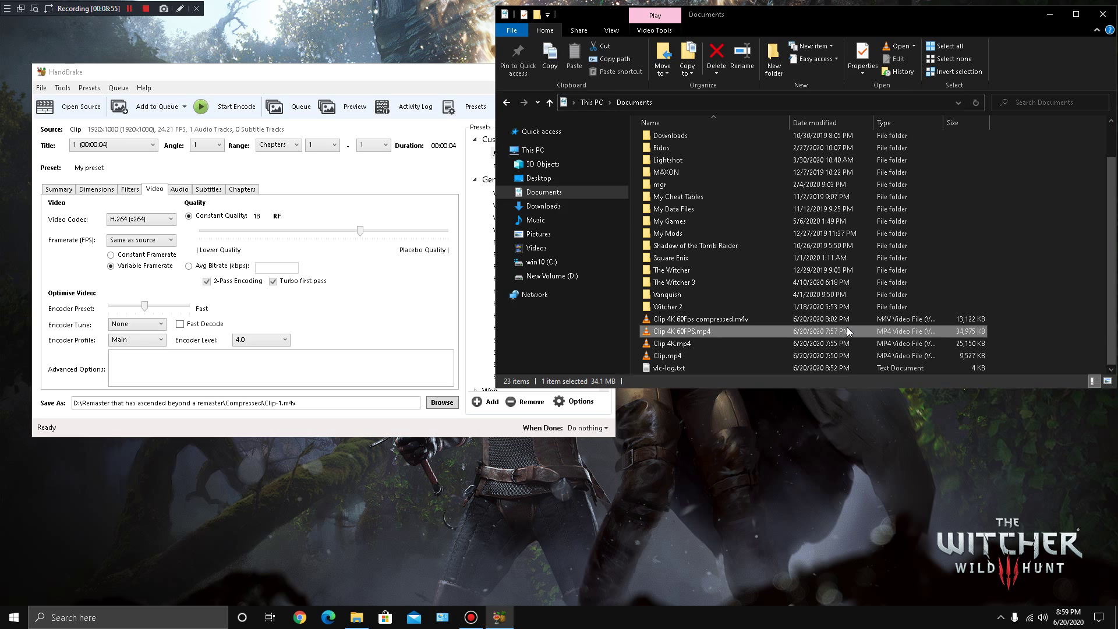
Step: Check the 12.8 MB size of Clip 4K 60Fps compressed.m4v, then close HandBrake
{"action": "left_click", "coordinate": [689, 320]}
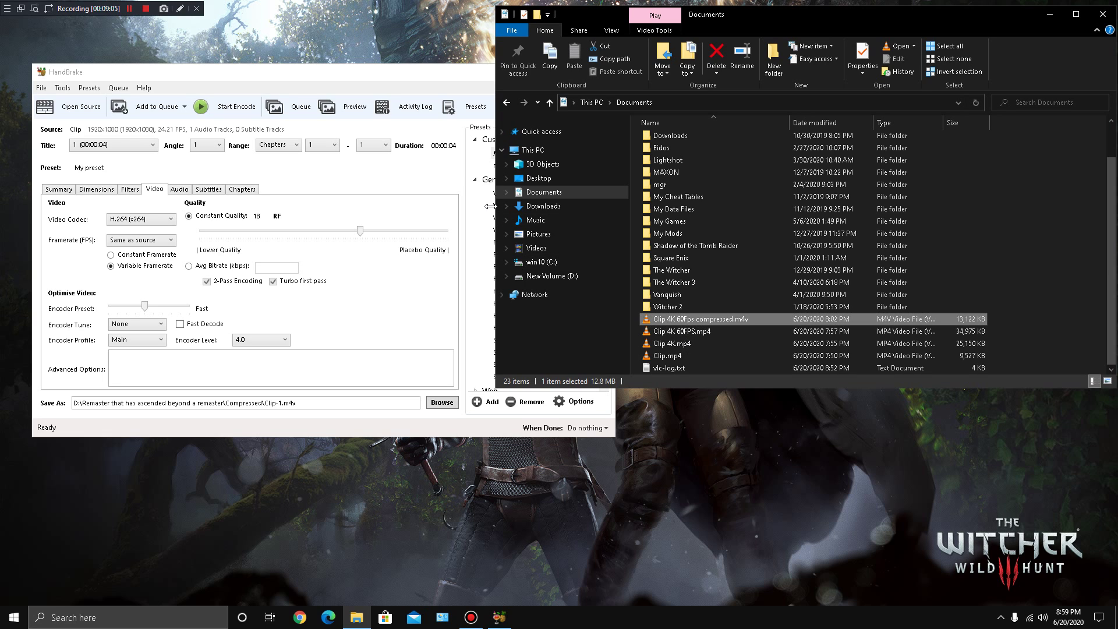
{"action": "left_click", "coordinate": [447, 185]}
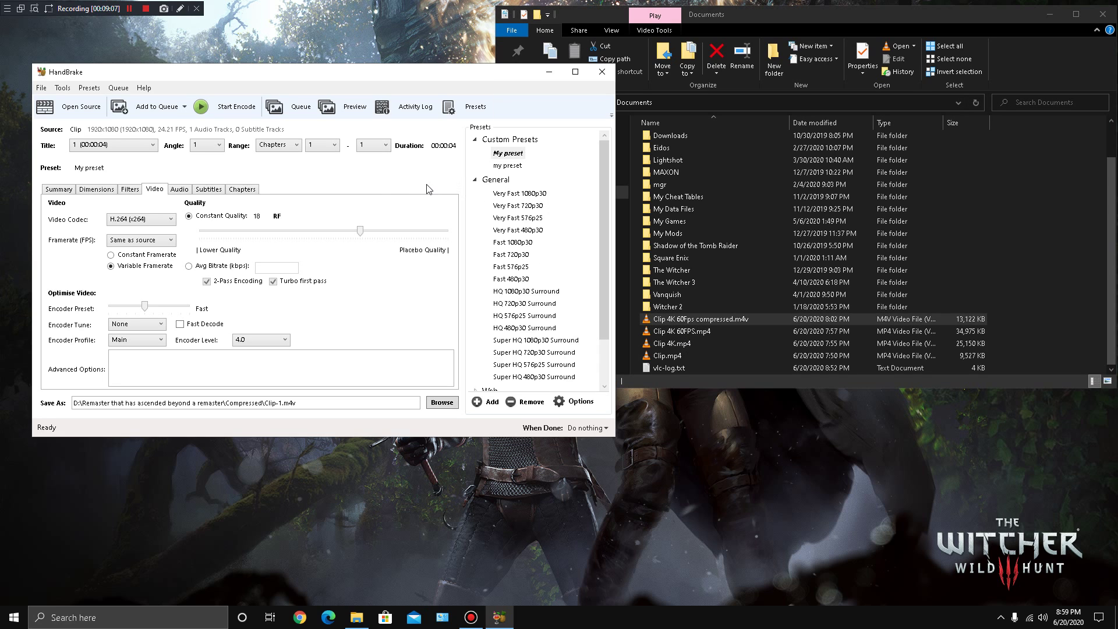
{"action": "left_click", "coordinate": [686, 321]}
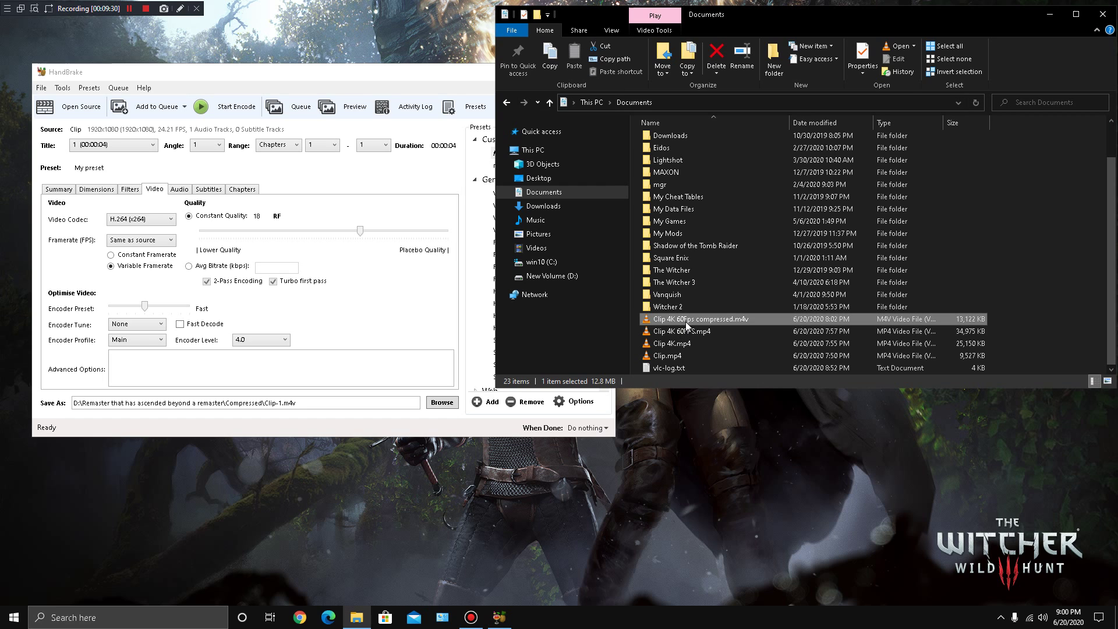
{"action": "left_click", "coordinate": [400, 194]}
{"action": "left_click", "coordinate": [602, 72]}
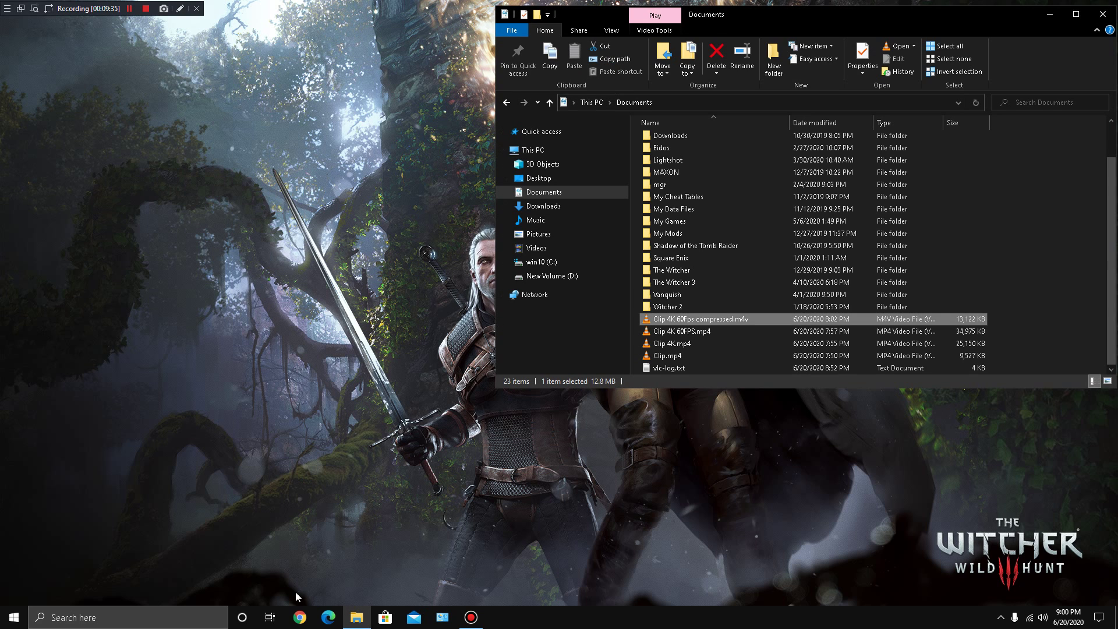
Step: Open Chrome from the taskbar and go to topazlabs.com
{"action": "left_click", "coordinate": [300, 615]}
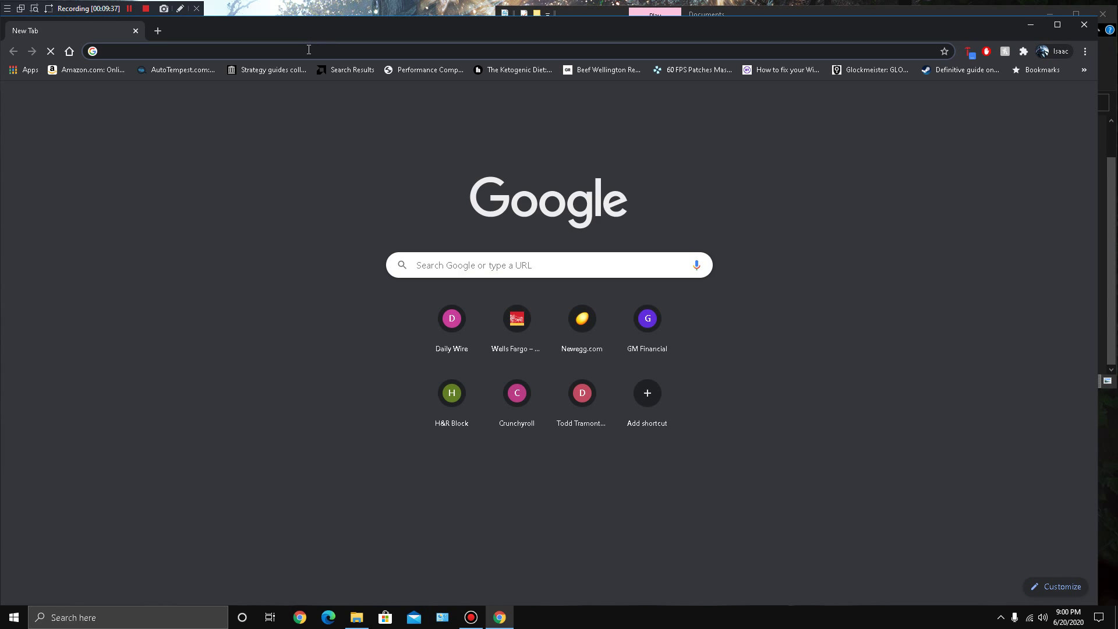
{"action": "type", "text": "Topazlabs.com"}
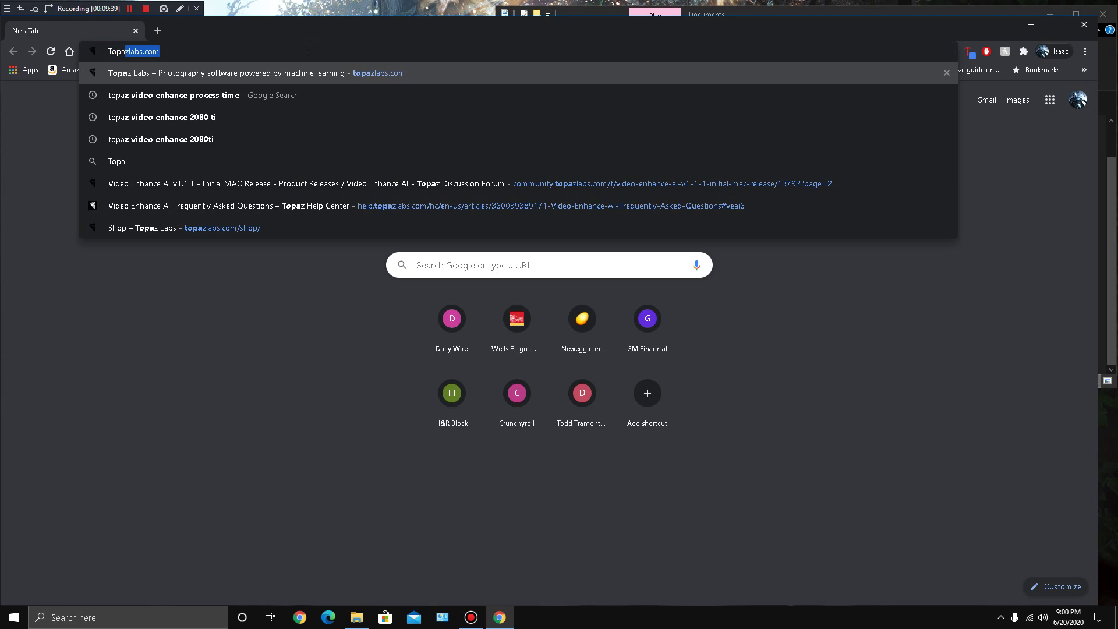
{"action": "key", "text": "Return"}
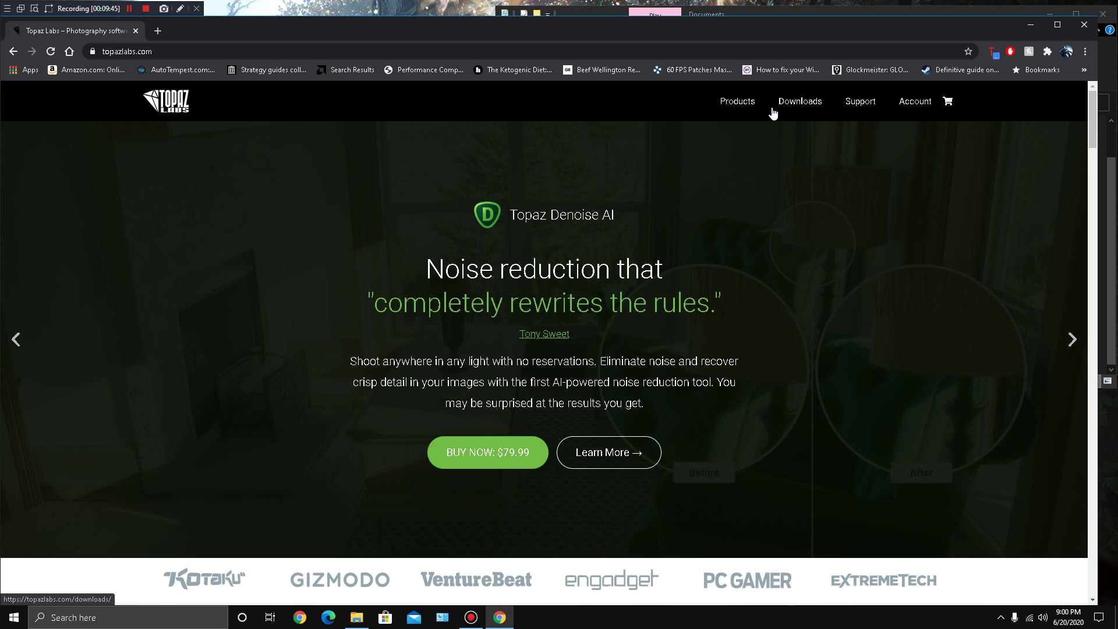
Step: Open Products > Video Enhance AI and view its $199.99 price, down from $299.99
{"action": "mouse_move", "coordinate": [718, 104]}
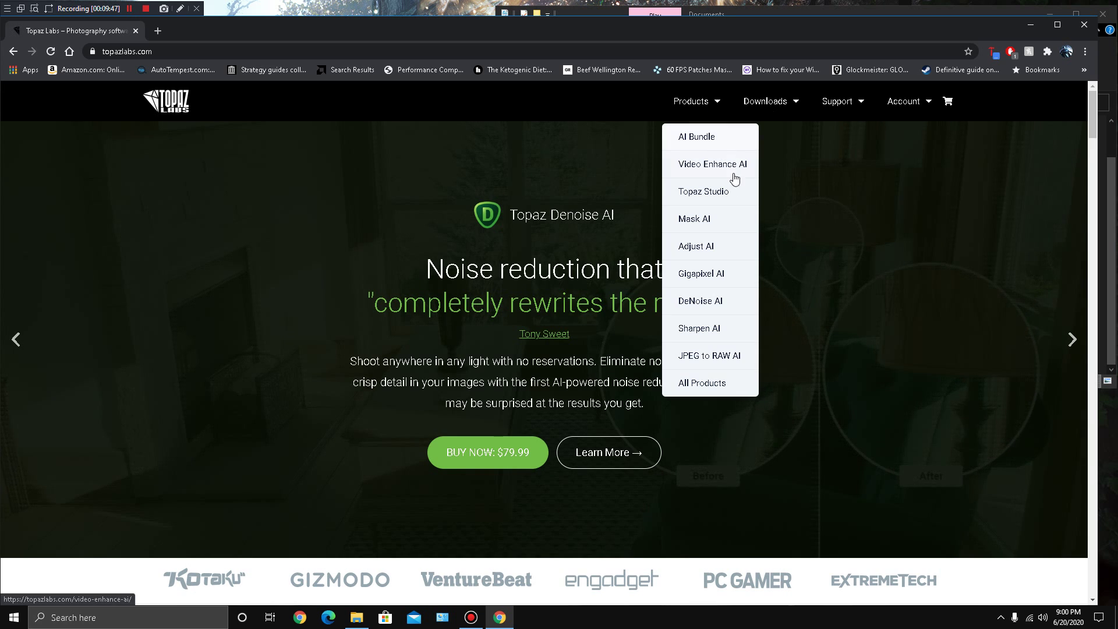
{"action": "left_click", "coordinate": [701, 164]}
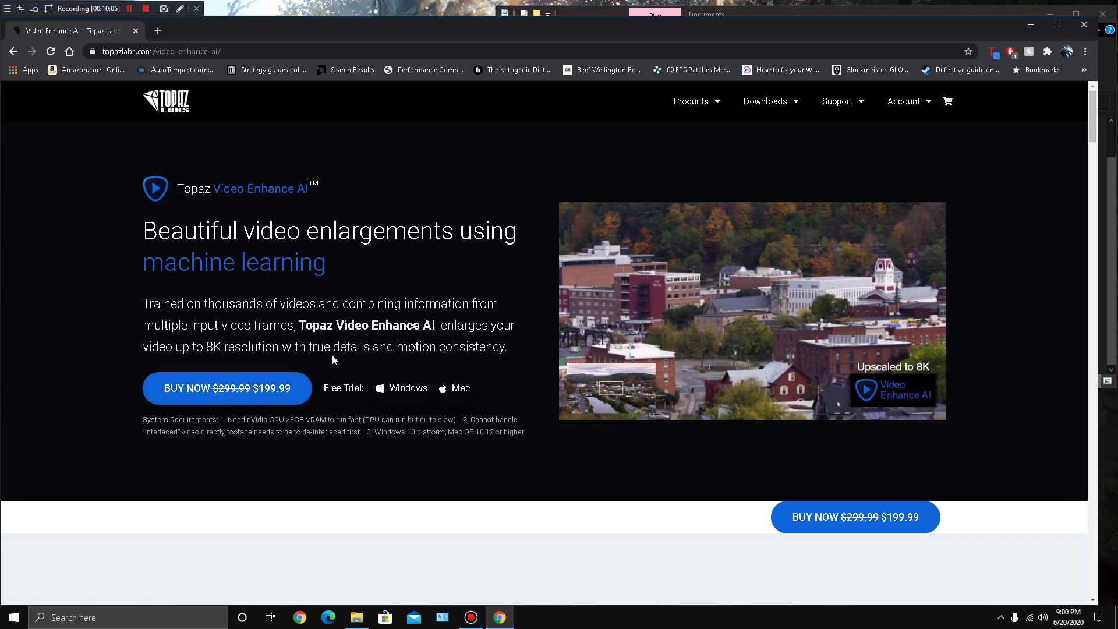
{"action": "scroll", "coordinate": [332, 355], "scroll_direction": "down", "scroll_amount": 6}
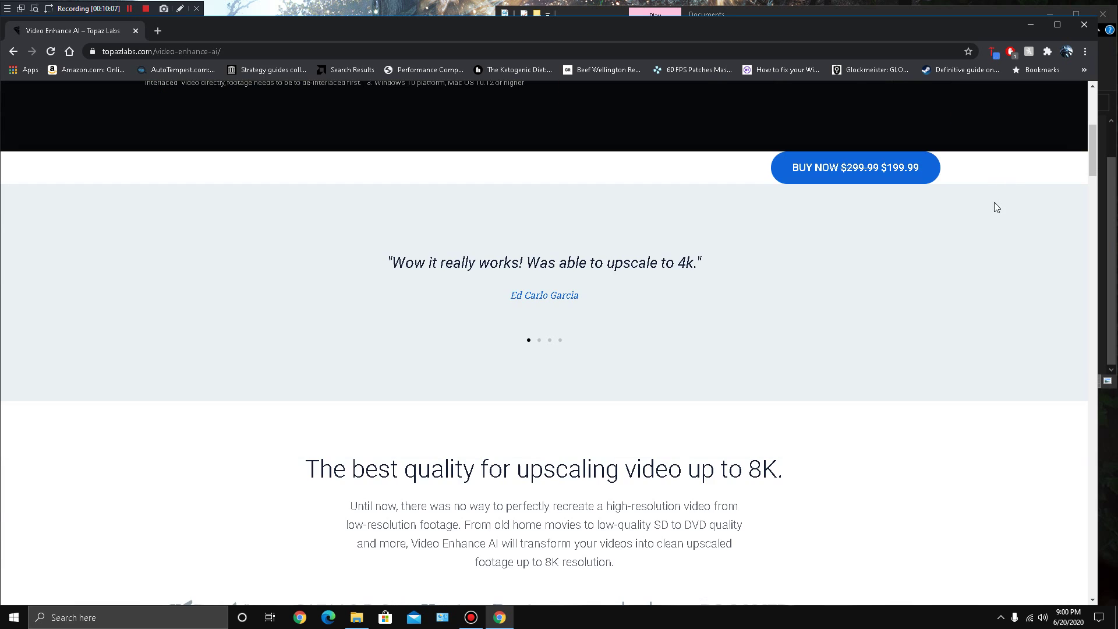
{"action": "scroll", "coordinate": [965, 240], "scroll_direction": "up", "scroll_amount": 4}
{"action": "scroll", "coordinate": [965, 240], "scroll_direction": "up", "scroll_amount": 2}
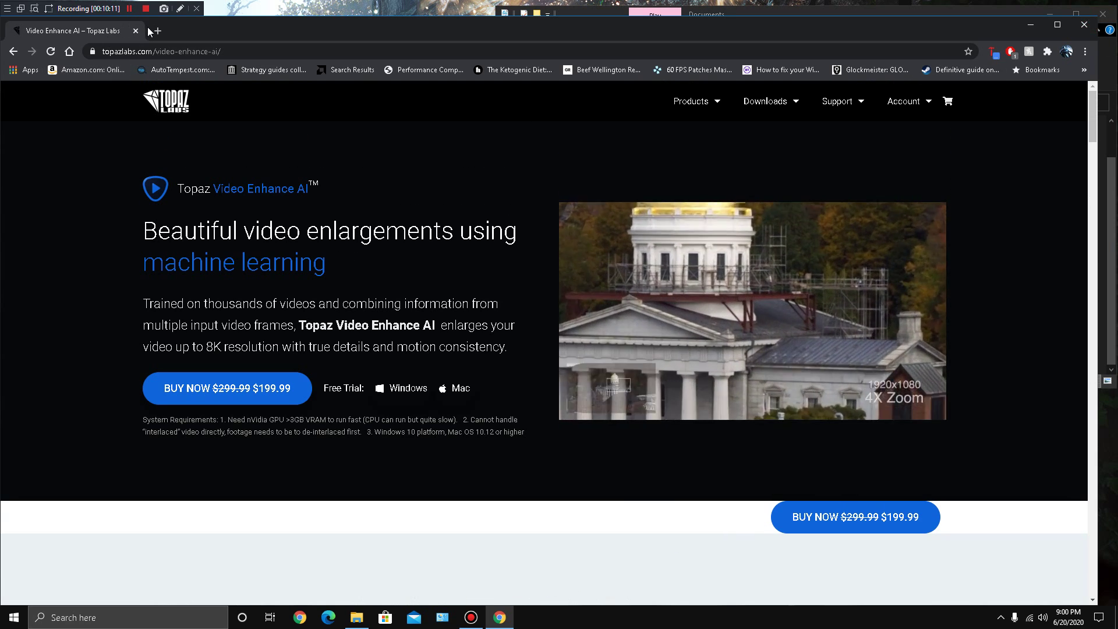
Step: Close the Topaz Labs tab and search YouTube for 'megui 30fps to 60fps'
{"action": "left_click", "coordinate": [156, 31]}
{"action": "left_click", "coordinate": [133, 34]}
{"action": "left_click", "coordinate": [137, 33]}
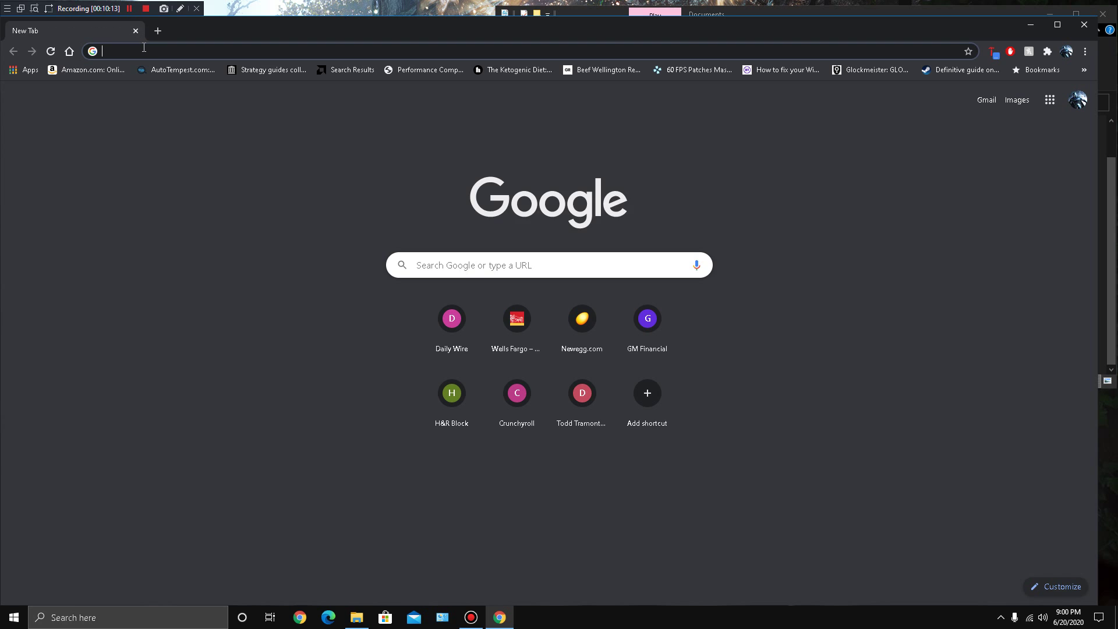
{"action": "left_click", "coordinate": [145, 47]}
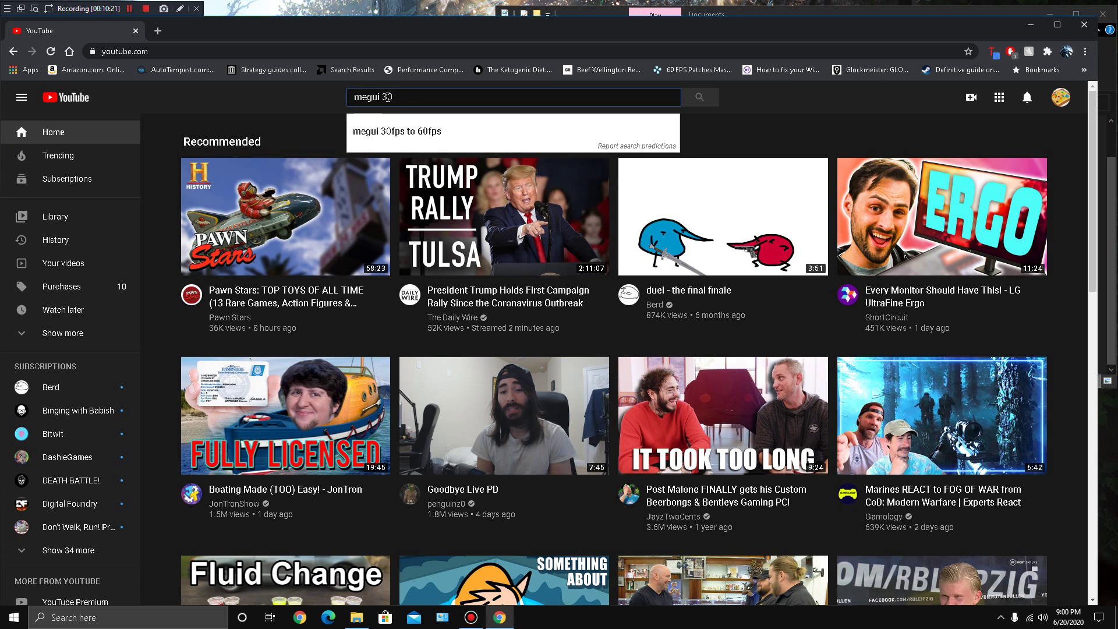
{"action": "left_click", "coordinate": [396, 133]}
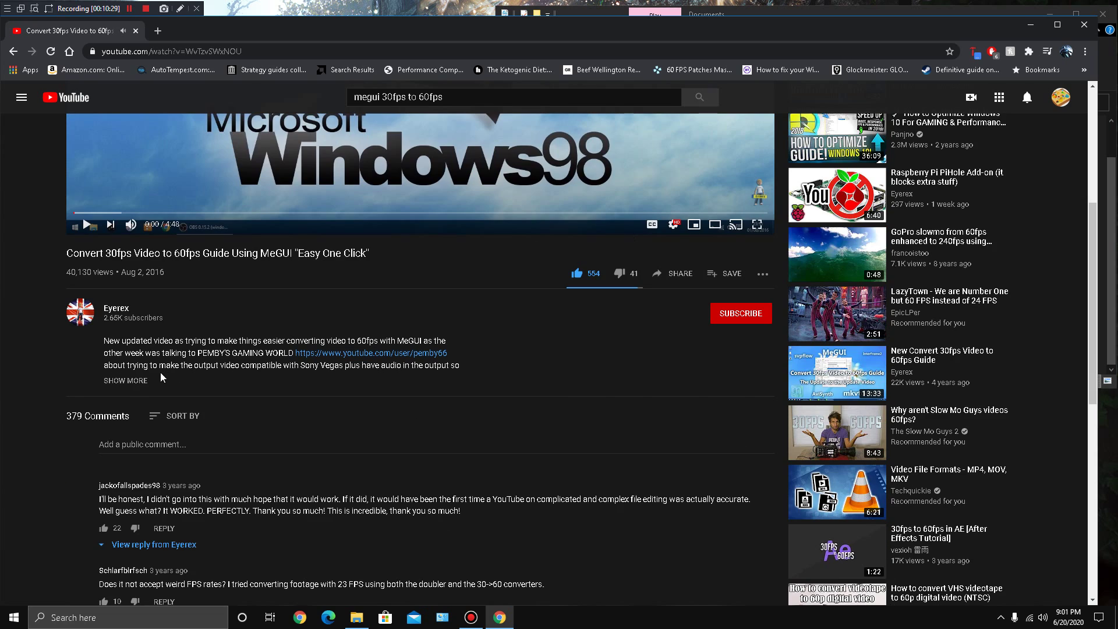
{"action": "scroll", "coordinate": [197, 339], "scroll_direction": "down", "scroll_amount": 2}
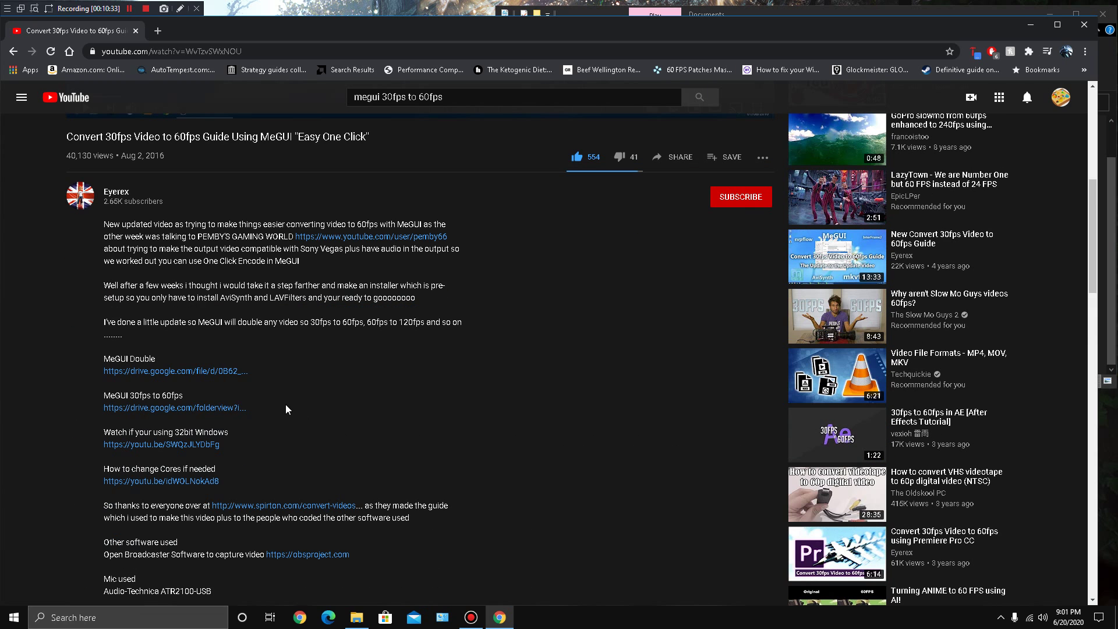
Step: Highlight the MeGUI 30fps to 60fps download link in the guide video's description
{"action": "left_click_drag", "start_coordinate": [285, 406], "coordinate": [96, 401]}
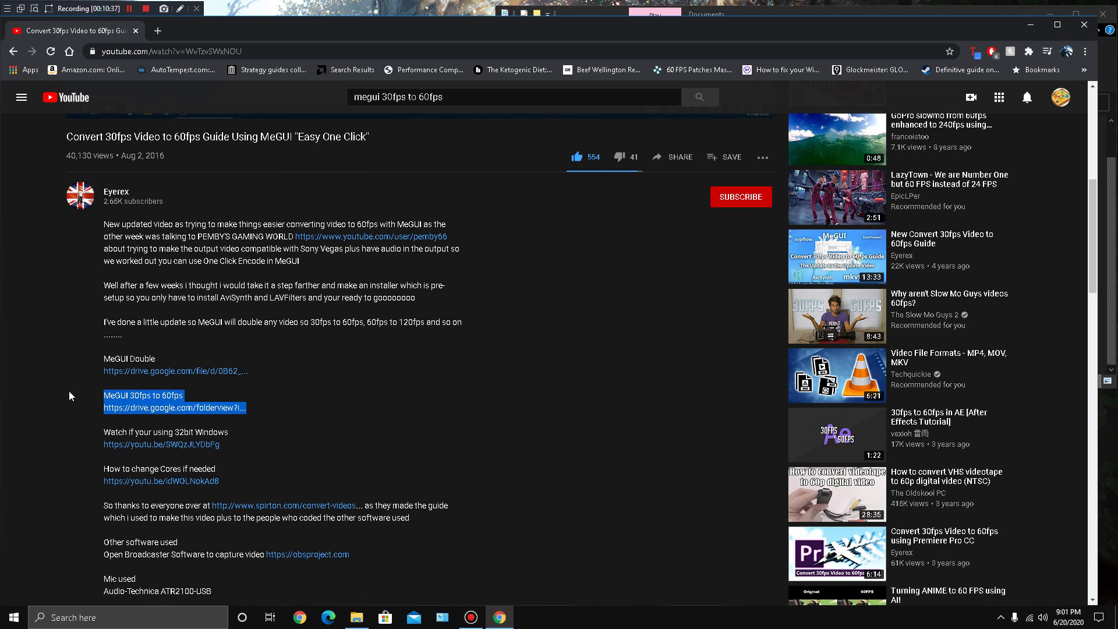
{"action": "left_click", "coordinate": [69, 389]}
{"action": "scroll", "coordinate": [651, 225], "scroll_direction": "up", "scroll_amount": 1}
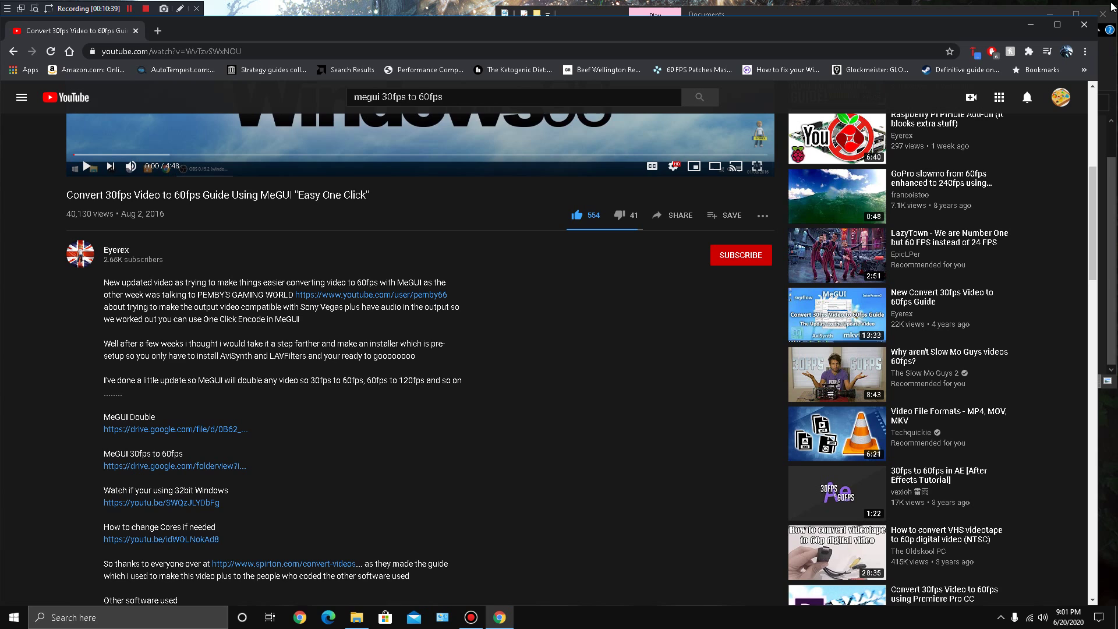
Step: Close the Chrome window, leaving the Explorer Documents folder with its 23 items
{"action": "left_click", "coordinate": [1087, 26]}
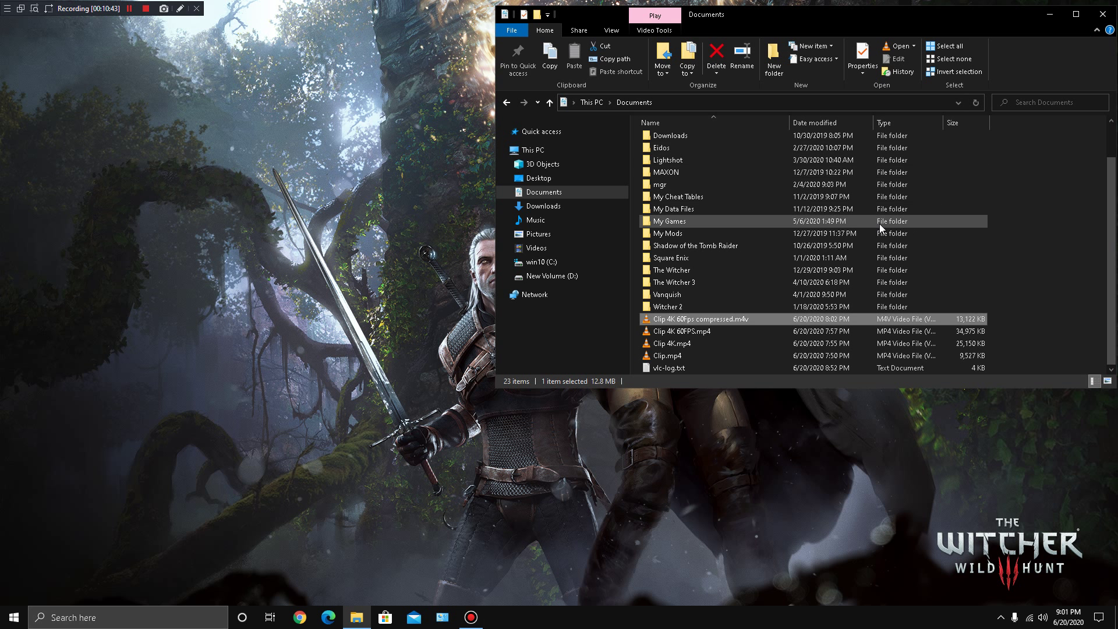